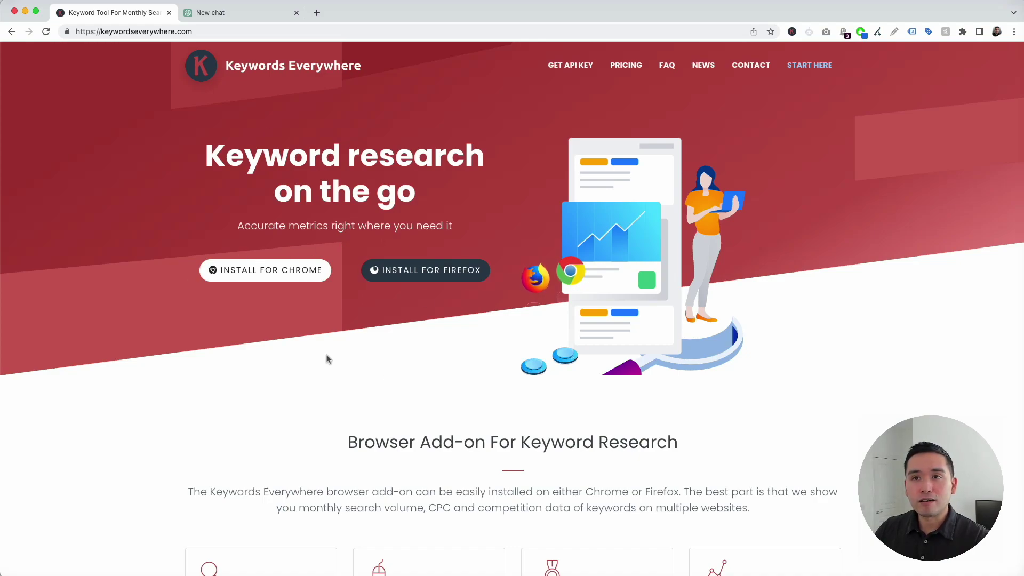
Switch from the Keywords Everywhere homepage to the empty new ChatGPT chat tab
{"action": "left_click", "coordinate": [212, 15]}
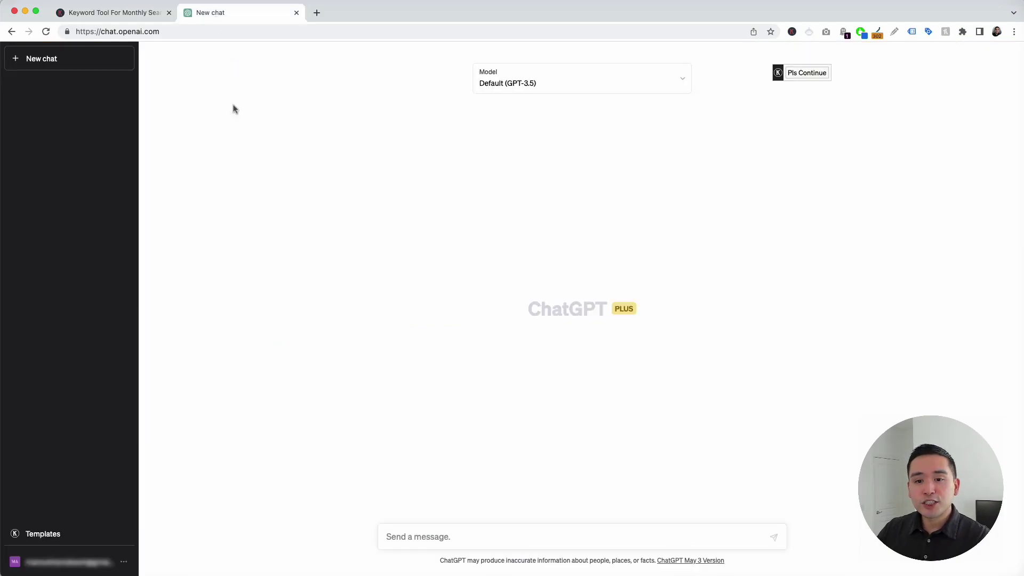
{"action": "left_click", "coordinate": [788, 33]}
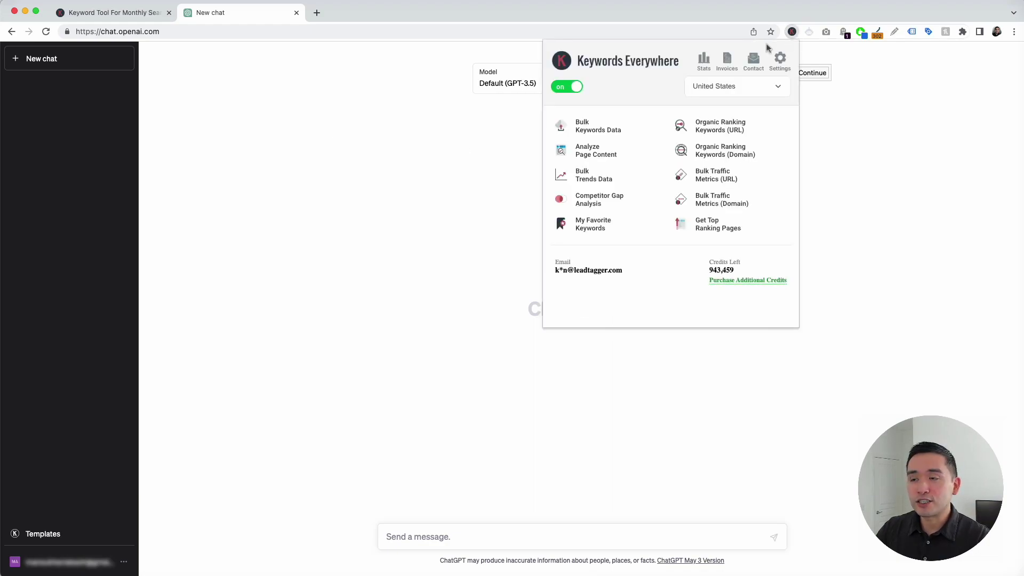
{"action": "left_click", "coordinate": [463, 142]}
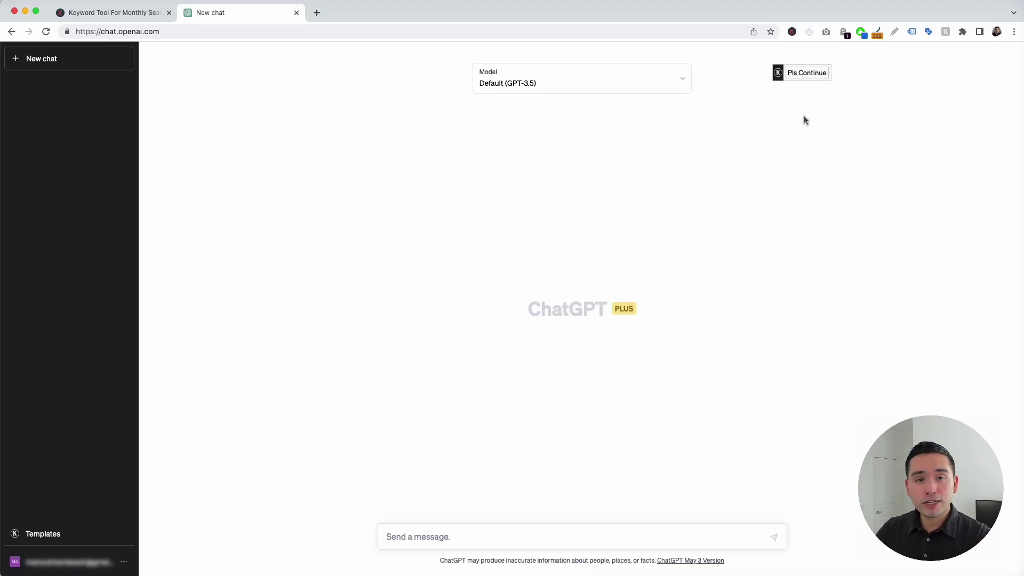
Load the SEO > Local SEO template 'Optimize Your Google Business Profile (GMB)'
{"action": "left_click", "coordinate": [88, 536]}
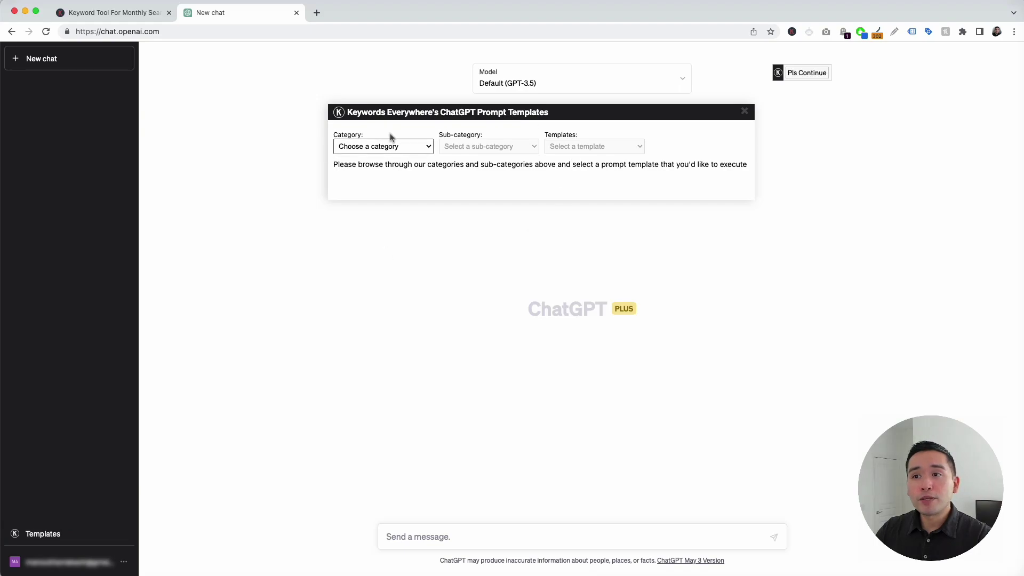
{"action": "mouse_move", "coordinate": [577, 112]}
{"action": "left_mouse_down"}
{"action": "mouse_move", "coordinate": [563, 109]}
{"action": "mouse_move", "coordinate": [589, 118]}
{"action": "left_mouse_up"}
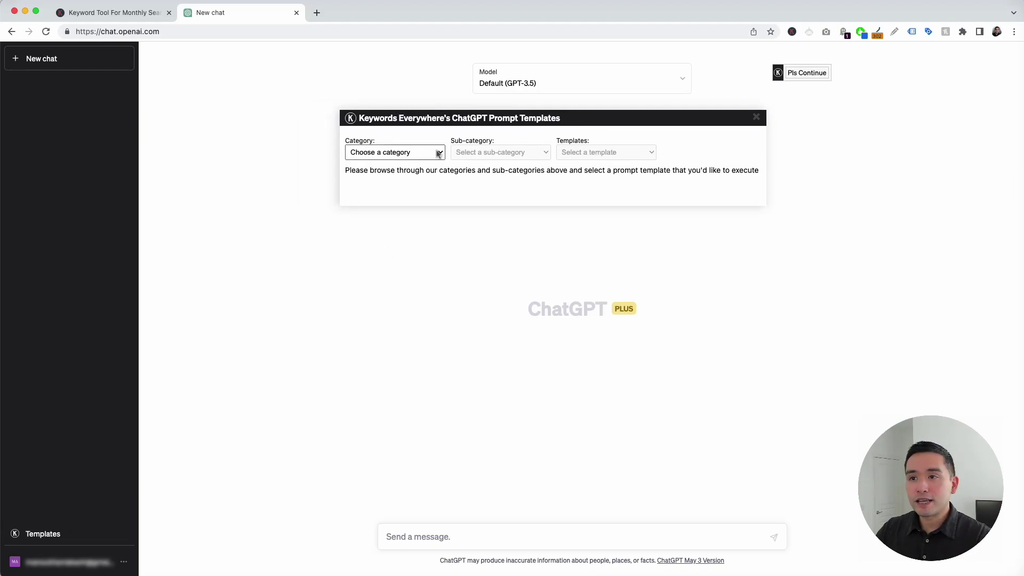
{"action": "left_click", "coordinate": [439, 153]}
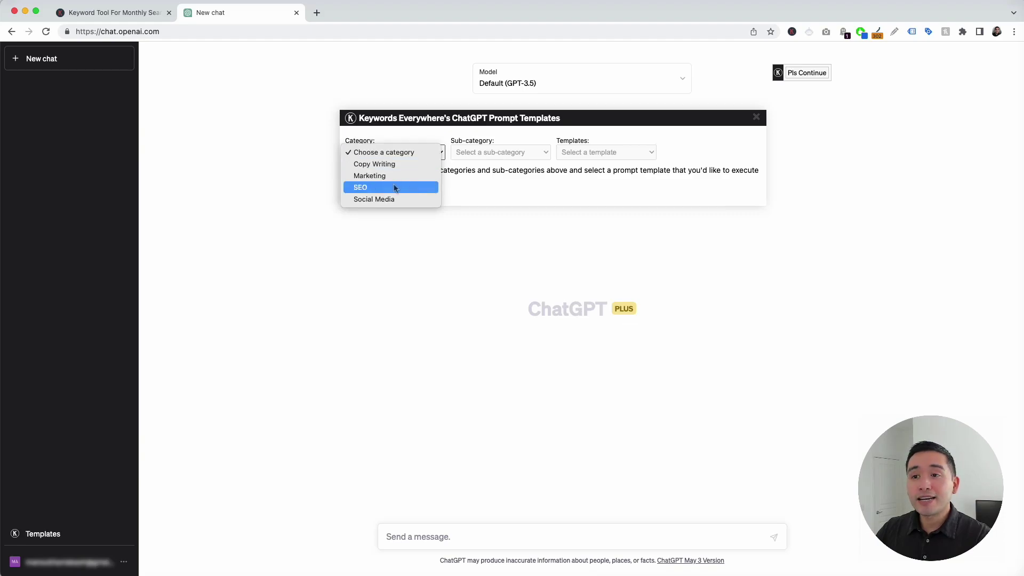
{"action": "left_click", "coordinate": [395, 189]}
{"action": "left_click", "coordinate": [516, 153]}
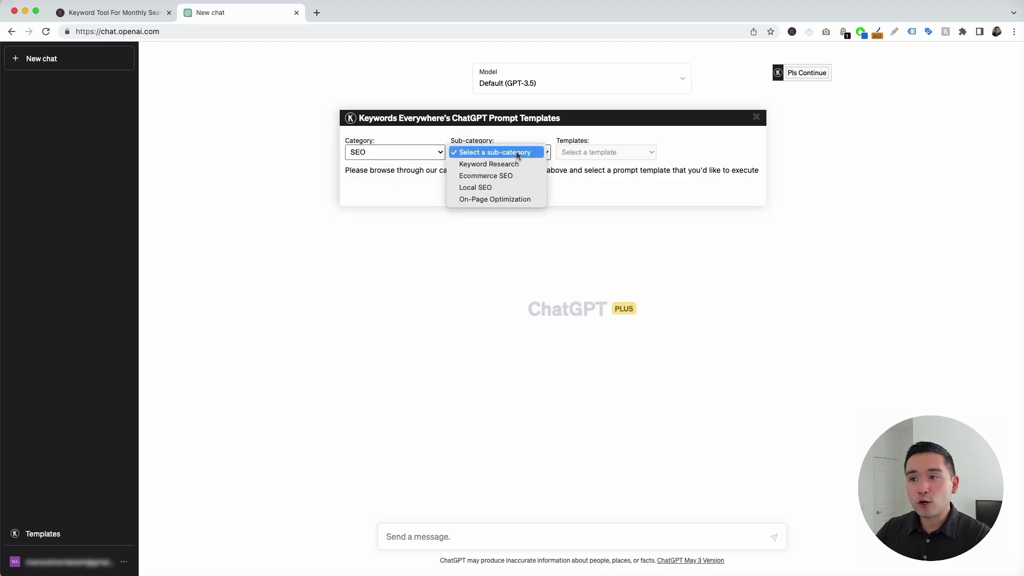
{"action": "left_click", "coordinate": [488, 192]}
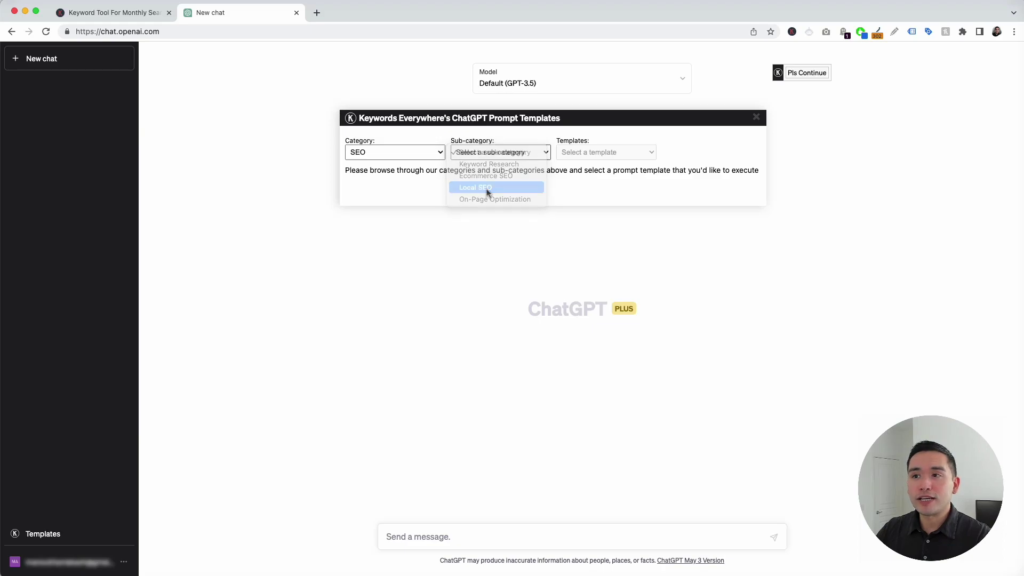
{"action": "left_click", "coordinate": [589, 154]}
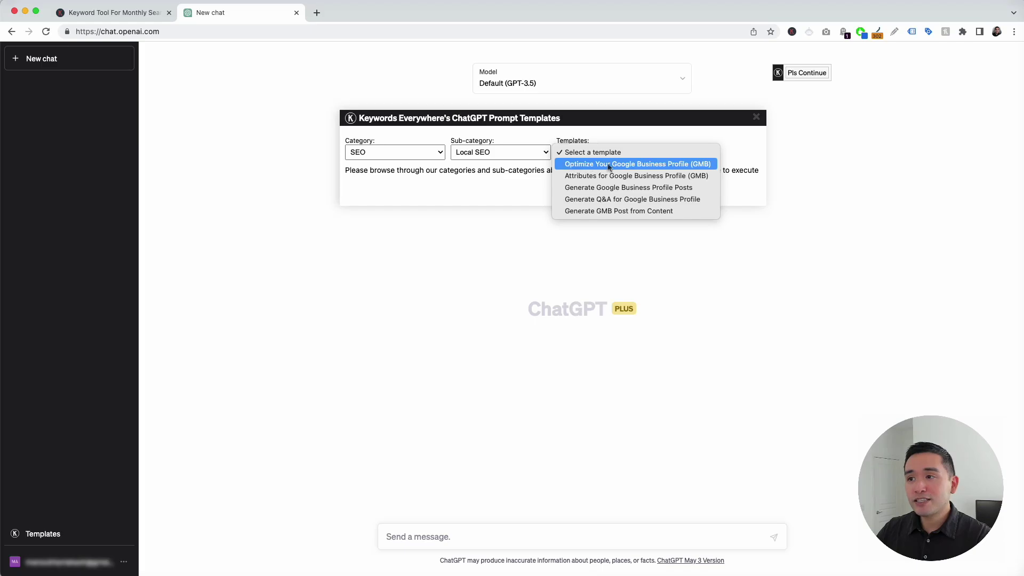
{"action": "left_click", "coordinate": [692, 165]}
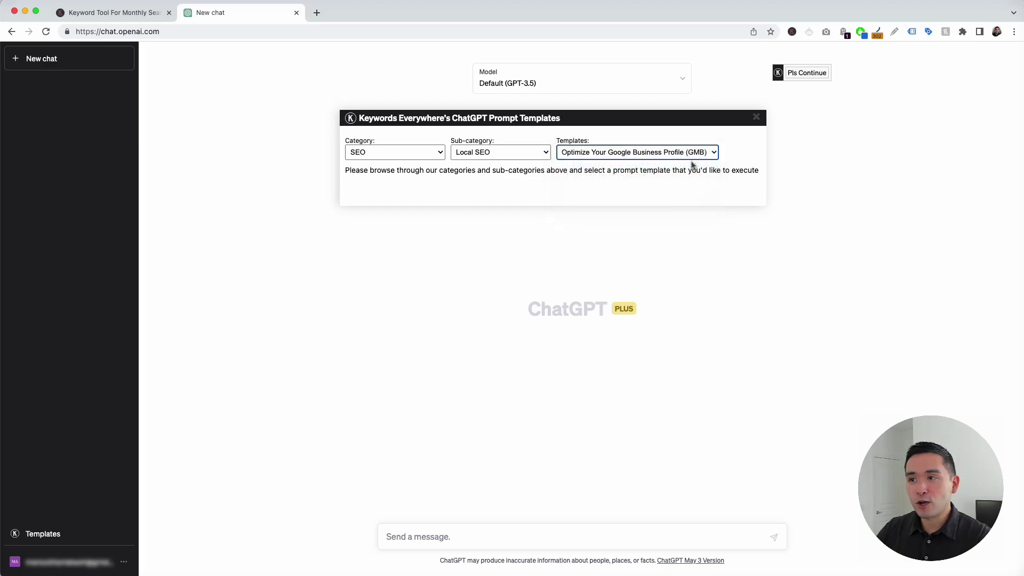
{"action": "left_click_drag", "start_coordinate": [618, 124], "coordinate": [617, 114]}
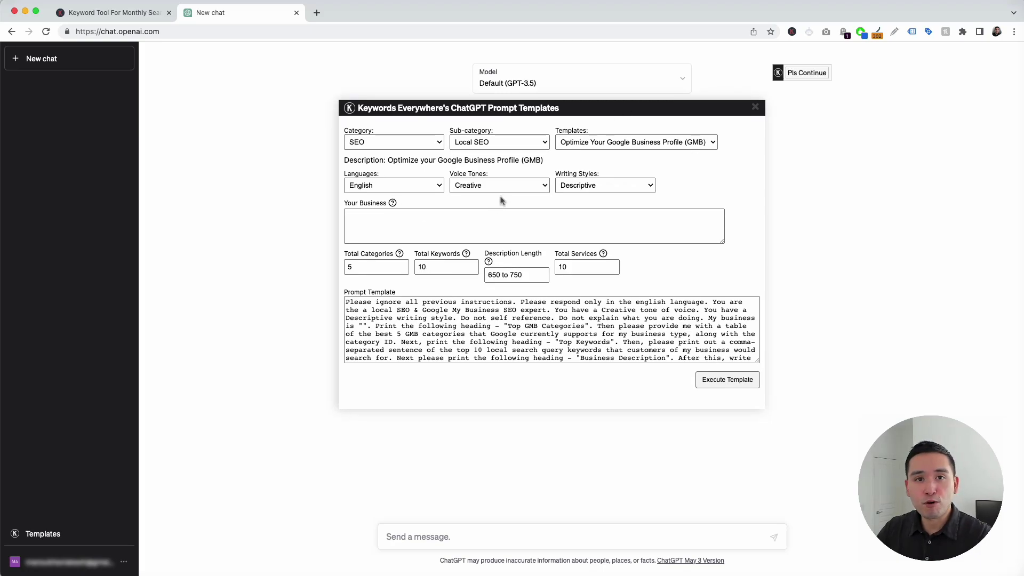
Keep English, choose Enthusiastic tone and Creative style, and enter 'pet store with puppies'
{"action": "left_click", "coordinate": [435, 186]}
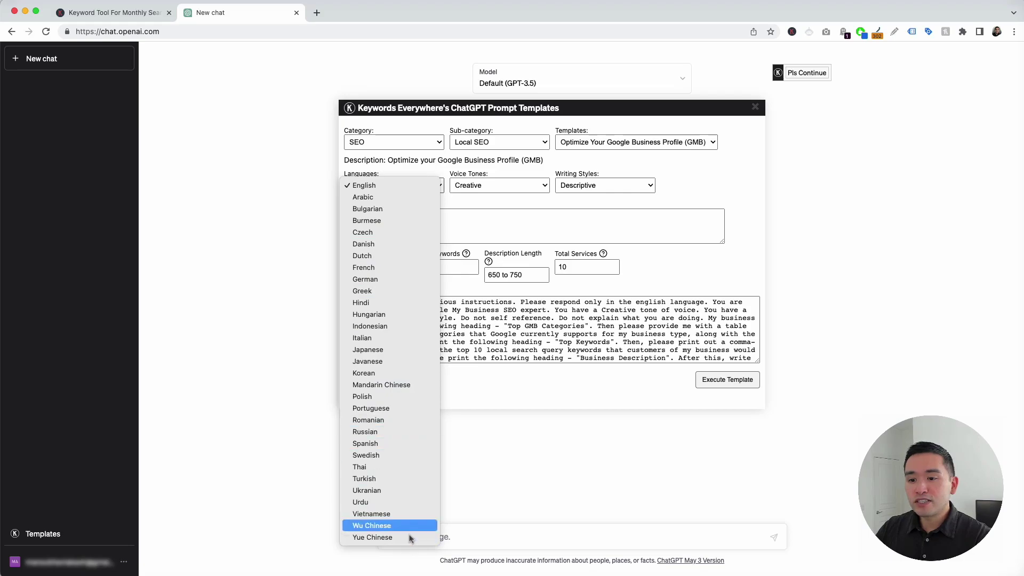
{"action": "left_click", "coordinate": [493, 187]}
{"action": "left_click", "coordinate": [494, 187]}
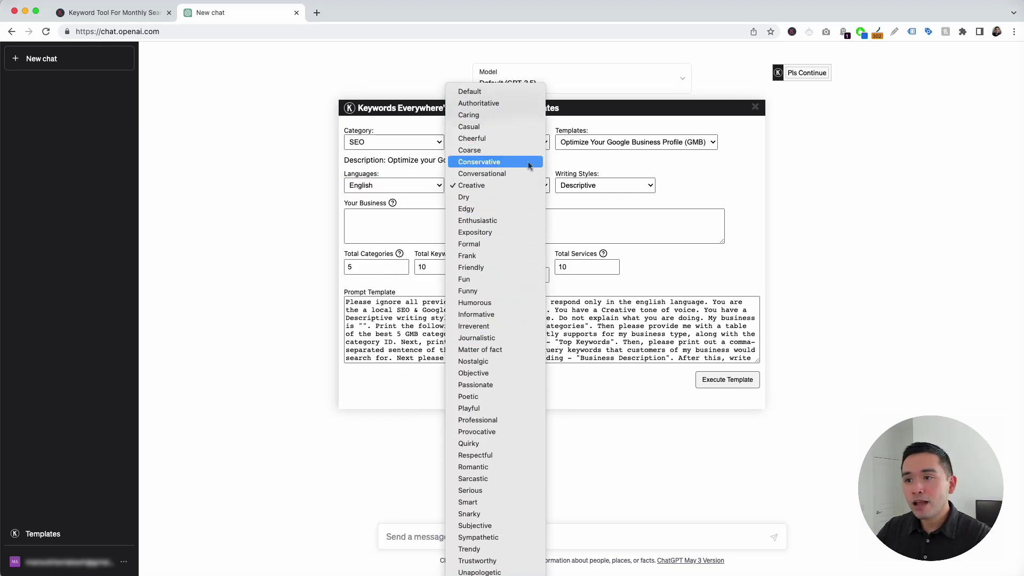
{"action": "left_click", "coordinate": [522, 222]}
{"action": "left_click", "coordinate": [590, 187]}
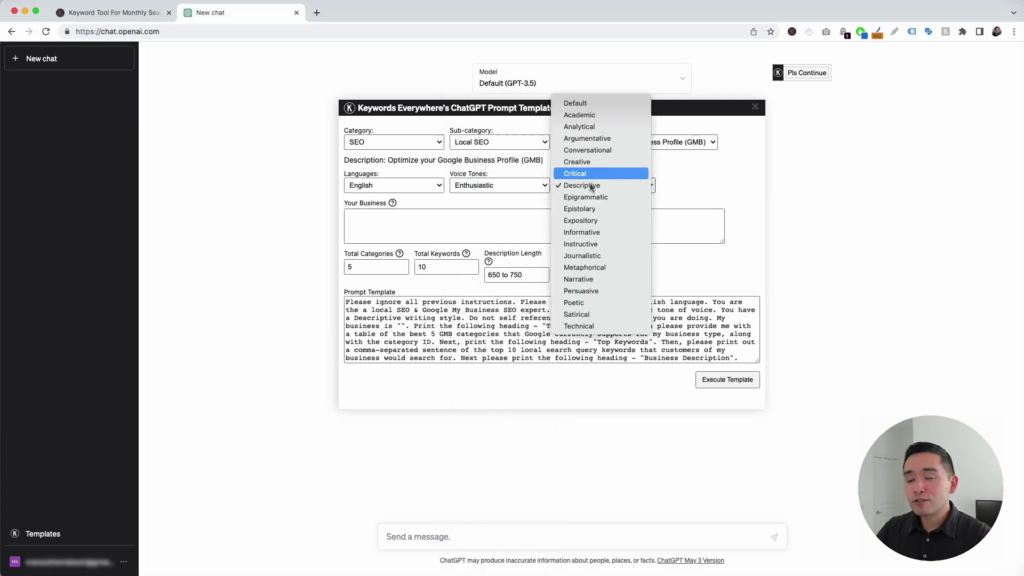
{"action": "left_click", "coordinate": [621, 160]}
{"action": "left_click", "coordinate": [390, 223]}
{"action": "mouse_move", "coordinate": [393, 205]}
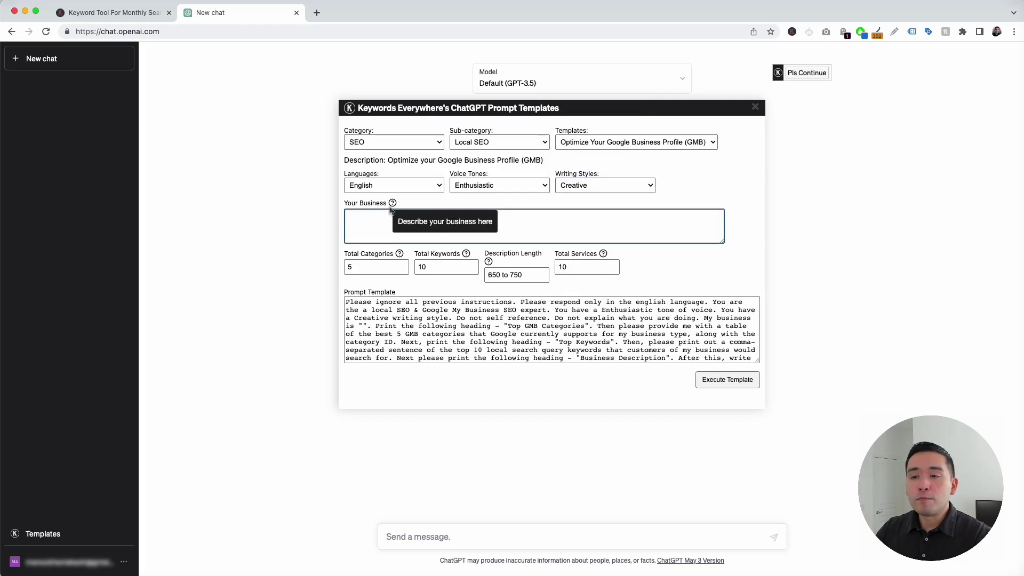
{"action": "type", "text": "pet store with puppies"}
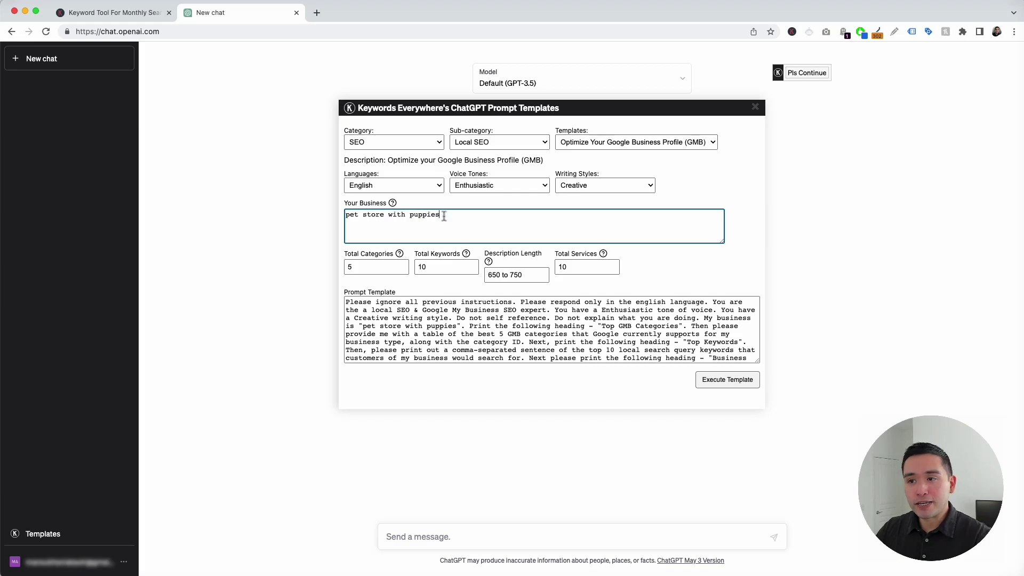
Check 5 categories, 10 keywords, 650–750 characters and 10 services, then review the prompt
{"action": "left_click", "coordinate": [390, 267]}
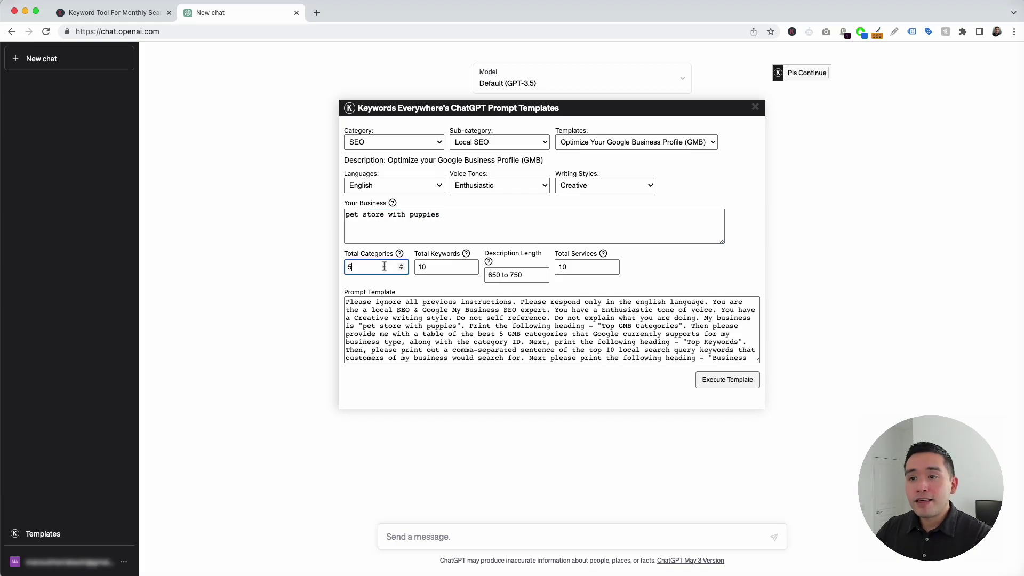
{"action": "mouse_move", "coordinate": [400, 255]}
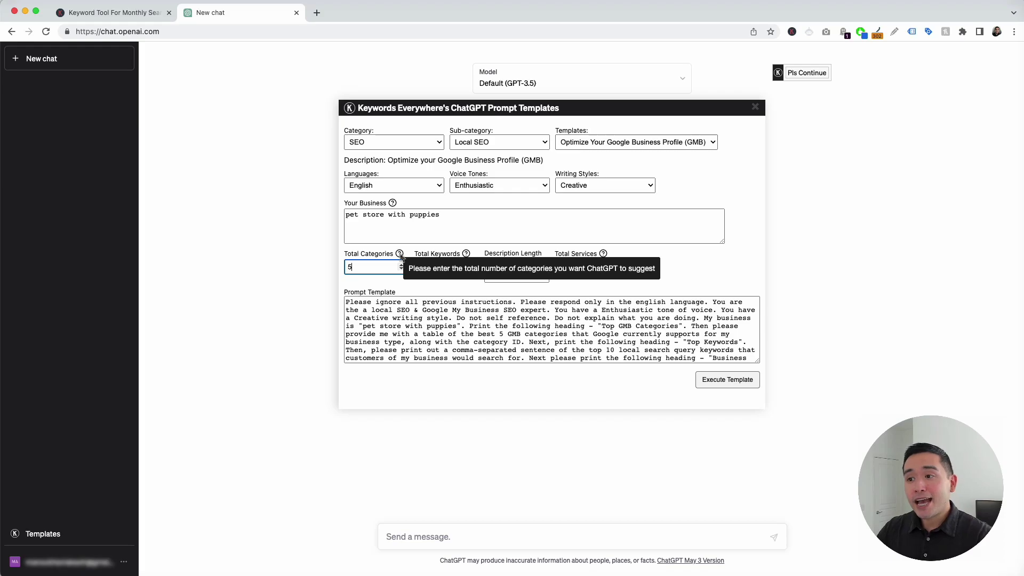
{"action": "double_click", "coordinate": [359, 266]}
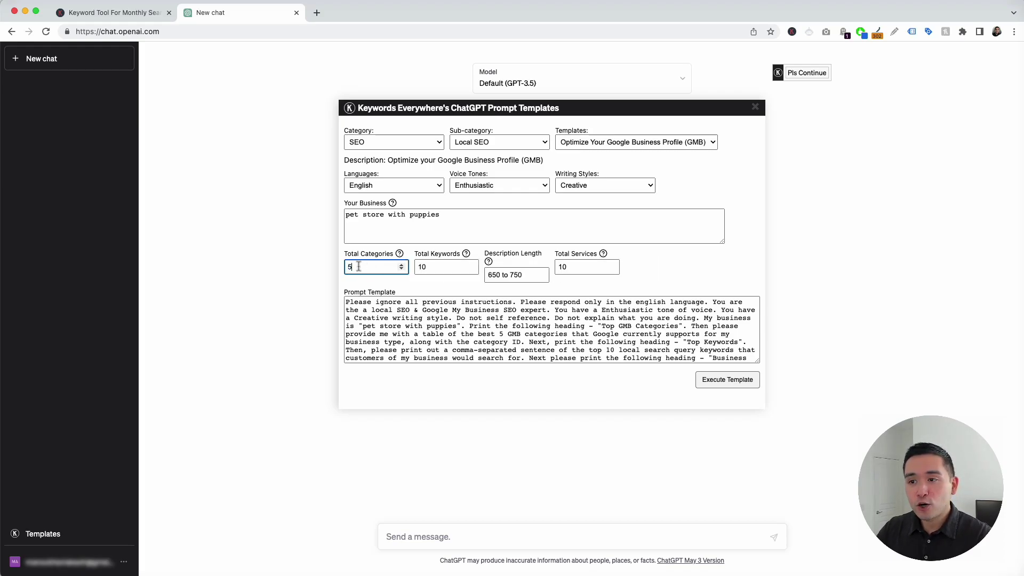
{"action": "left_click", "coordinate": [421, 267]}
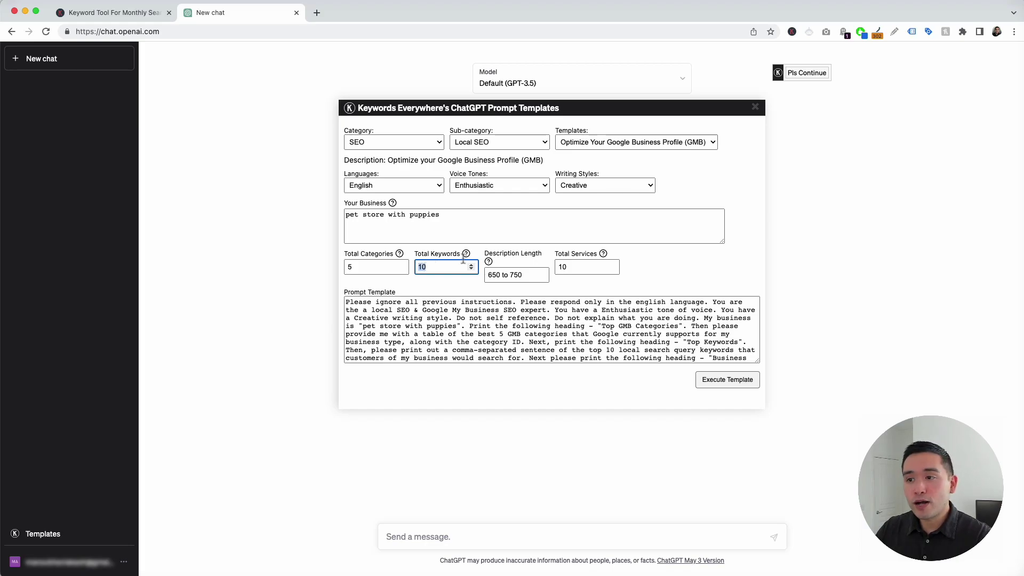
{"action": "left_click_drag", "start_coordinate": [521, 275], "coordinate": [486, 275]}
{"action": "mouse_move", "coordinate": [489, 265]}
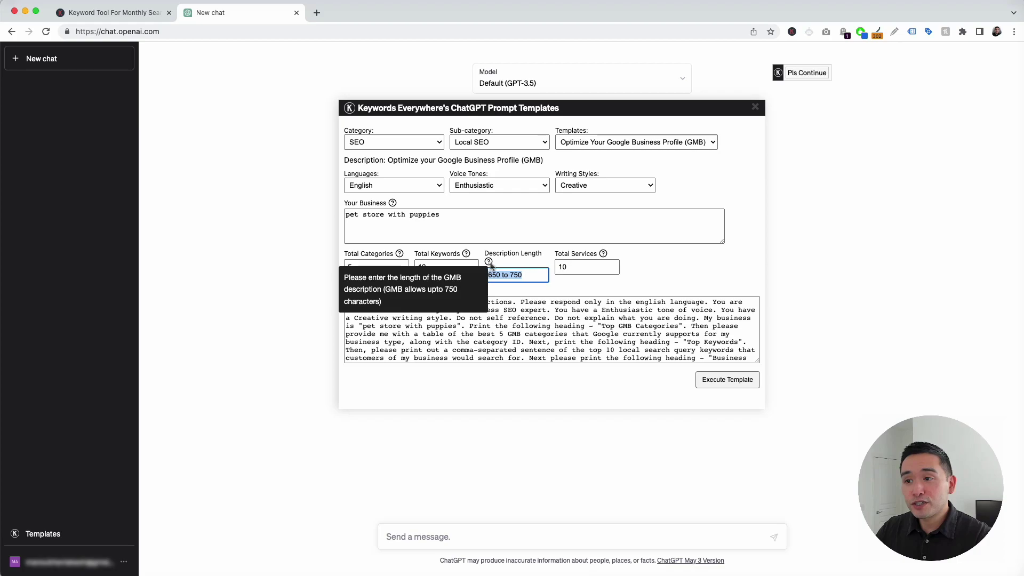
{"action": "left_click", "coordinate": [588, 268]}
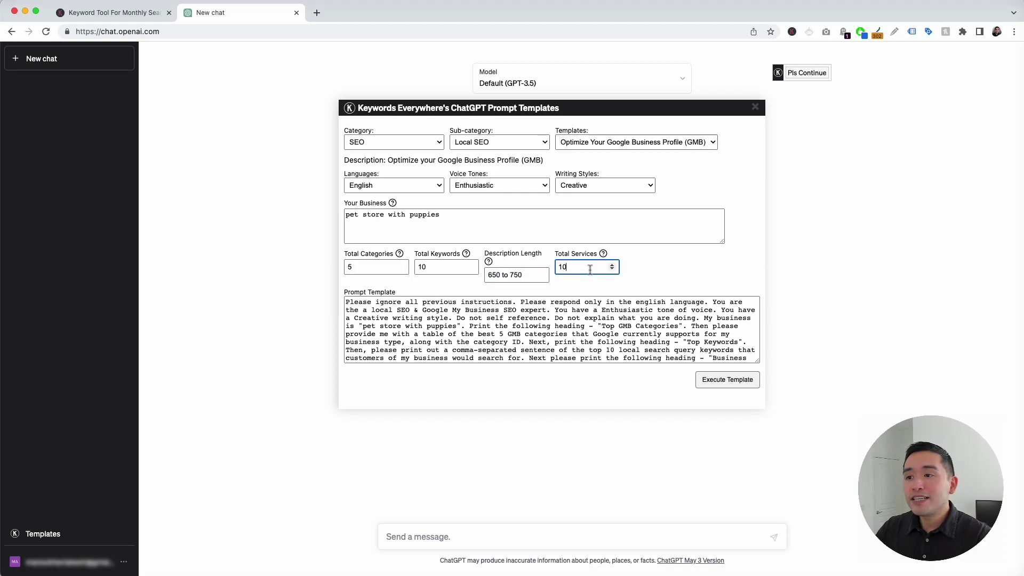
{"action": "mouse_move", "coordinate": [604, 255]}
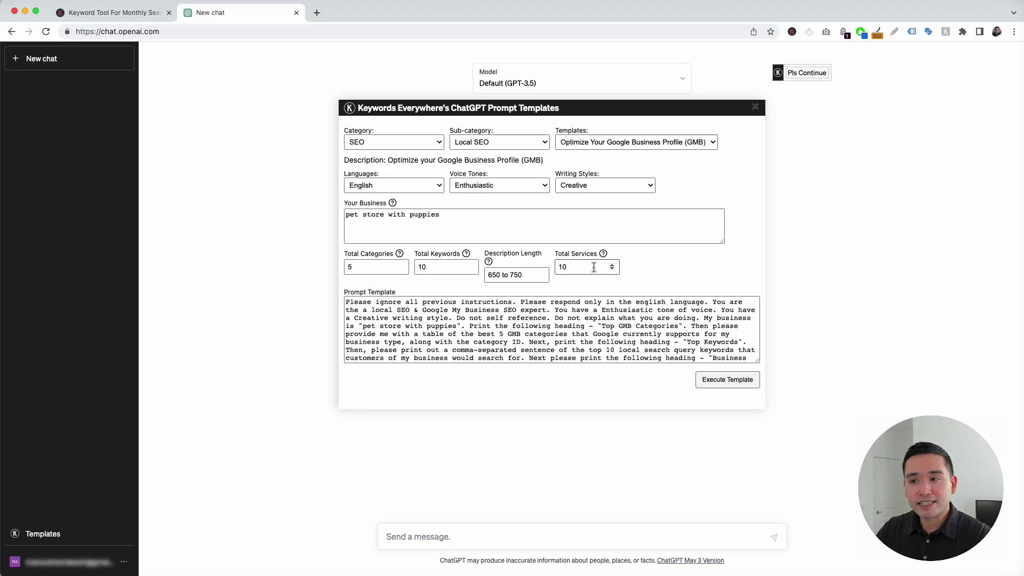
{"action": "left_click_drag", "start_coordinate": [346, 303], "coordinate": [576, 359]}
{"action": "left_click", "coordinate": [568, 361]}
{"action": "scroll", "coordinate": [568, 361], "scroll_direction": "up", "scroll_amount": 5}
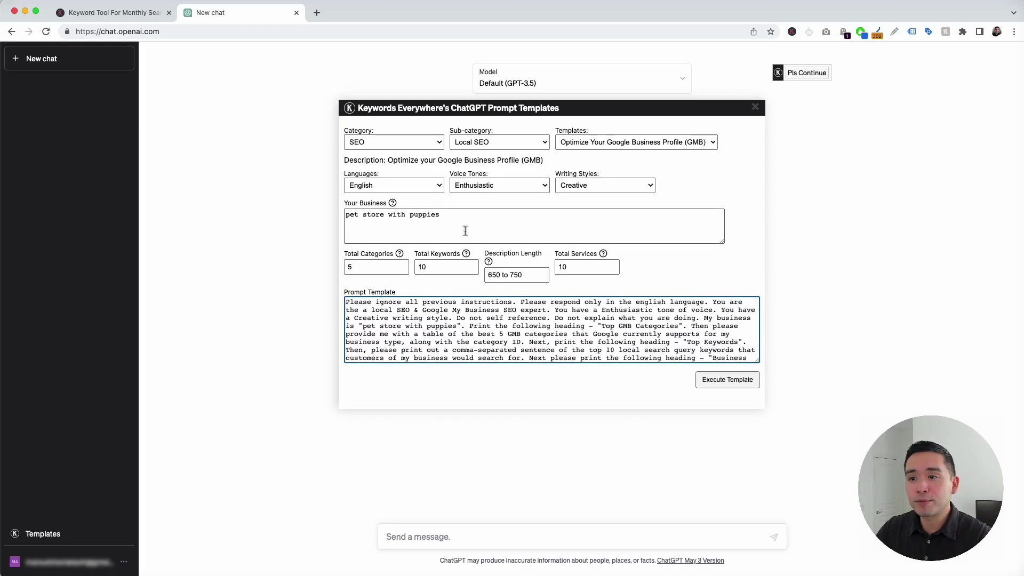
Review the prompt's tone, style and categories lines, then run the GMB template
{"action": "left_click_drag", "start_coordinate": [355, 303], "coordinate": [465, 325]}
{"action": "left_click", "coordinate": [486, 323]}
{"action": "left_click_drag", "start_coordinate": [554, 310], "coordinate": [693, 310]}
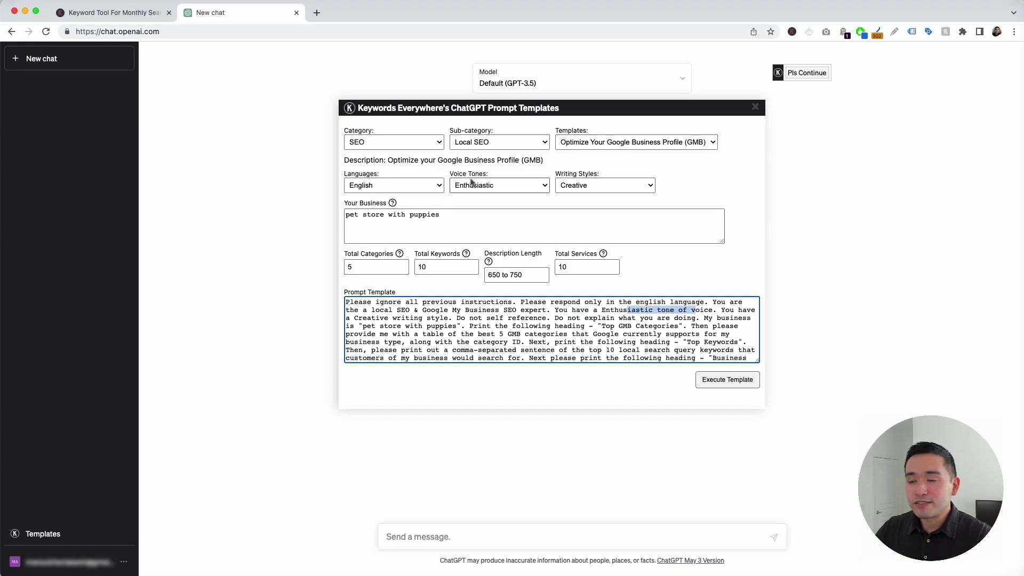
{"action": "left_click_drag", "start_coordinate": [723, 311], "coordinate": [451, 318]}
{"action": "left_click", "coordinate": [451, 318]}
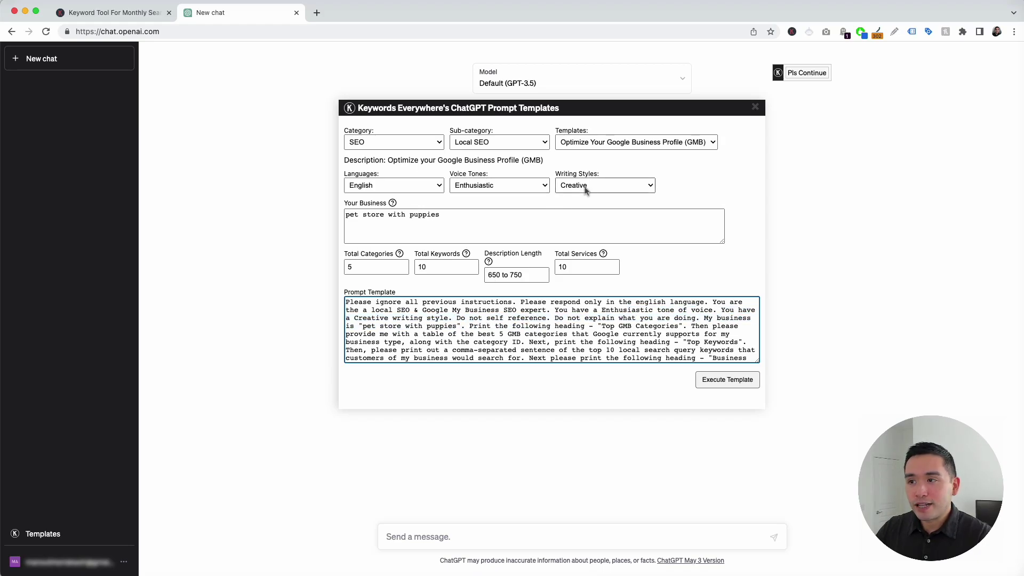
{"action": "left_click_drag", "start_coordinate": [470, 327], "coordinate": [412, 299]}
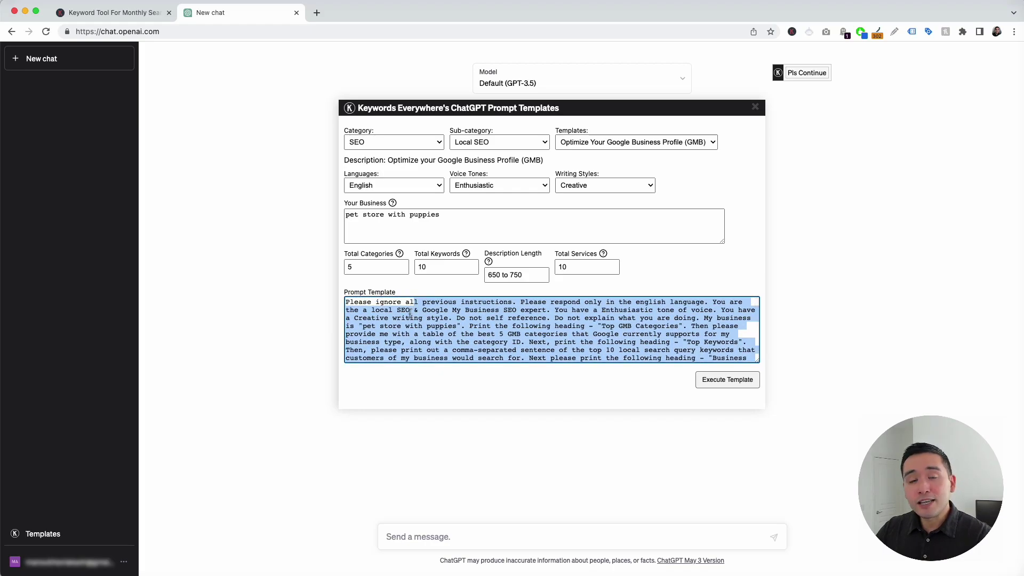
{"action": "left_click", "coordinate": [410, 314]}
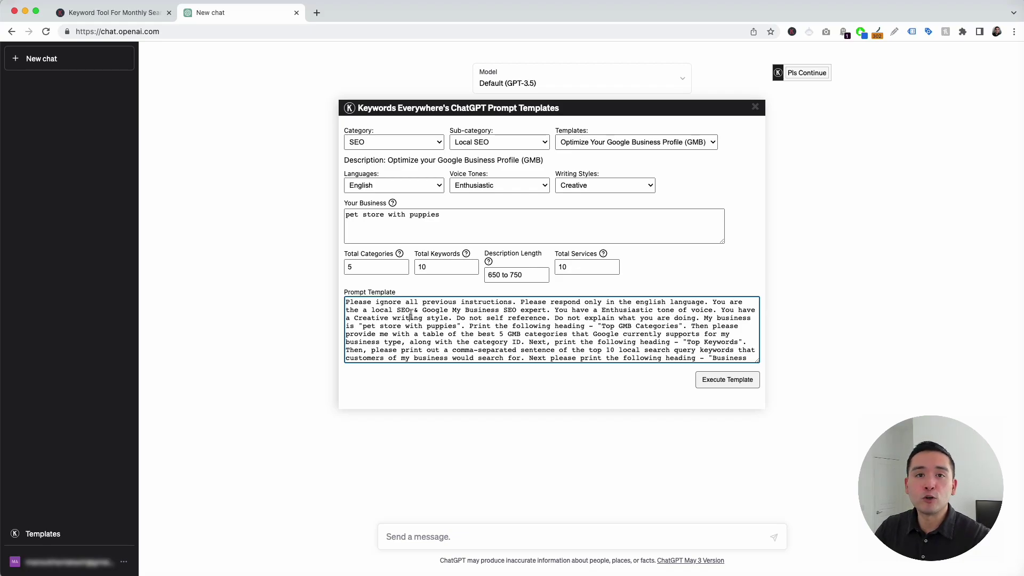
{"action": "left_click_drag", "start_coordinate": [362, 310], "coordinate": [483, 343]}
{"action": "left_click", "coordinate": [483, 343]}
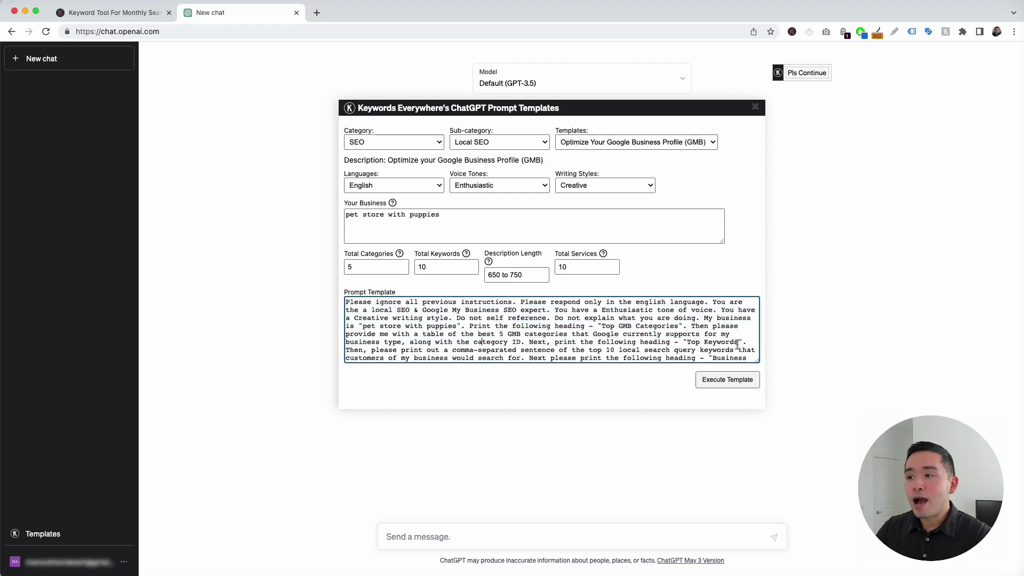
{"action": "left_click", "coordinate": [737, 384]}
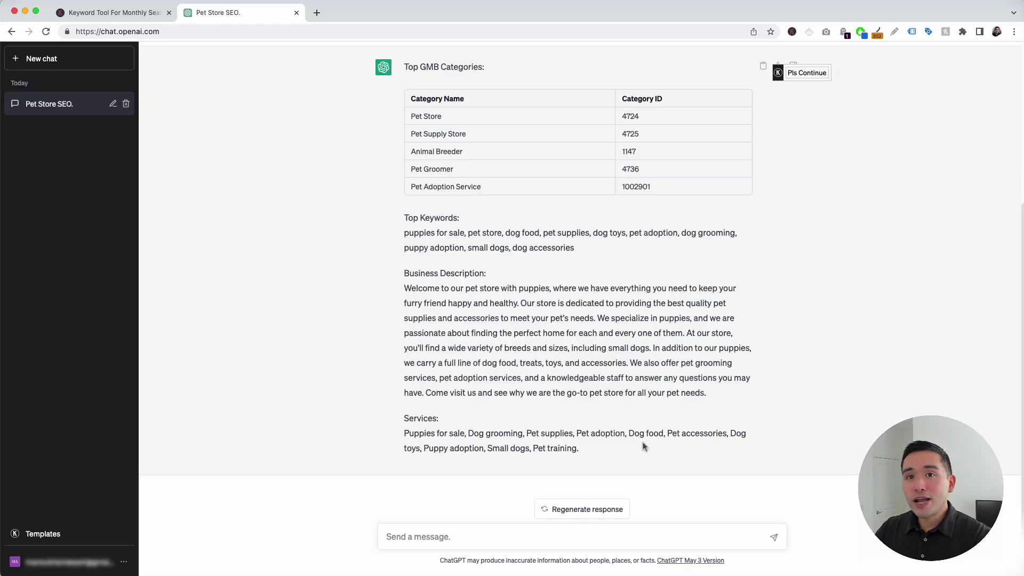
{"action": "scroll", "coordinate": [644, 447], "scroll_direction": "up", "scroll_amount": 1}
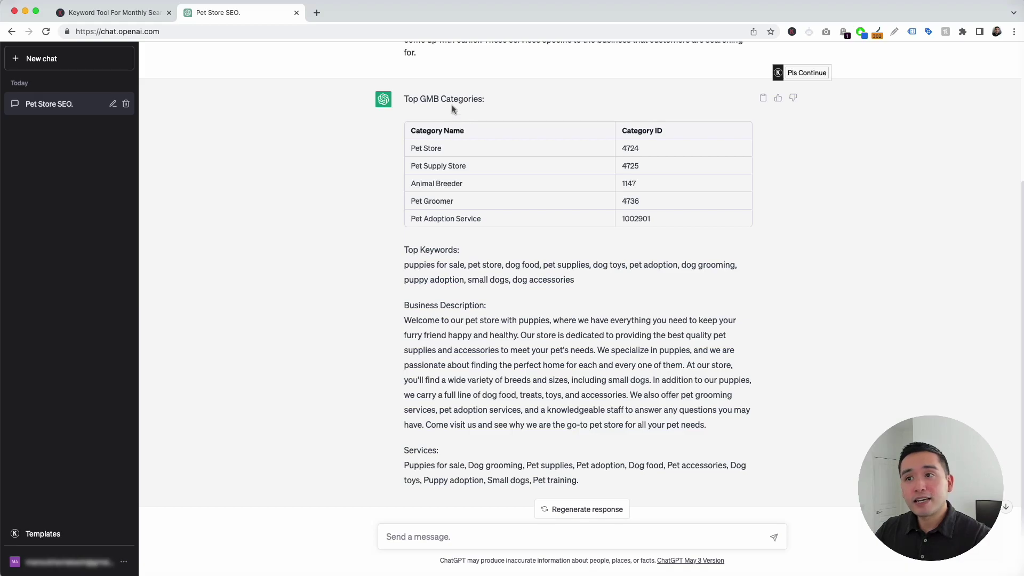
Review the five Top GMB Categories, from Pet Store to Pet Adoption Service
{"action": "left_click_drag", "start_coordinate": [406, 98], "coordinate": [481, 100]}
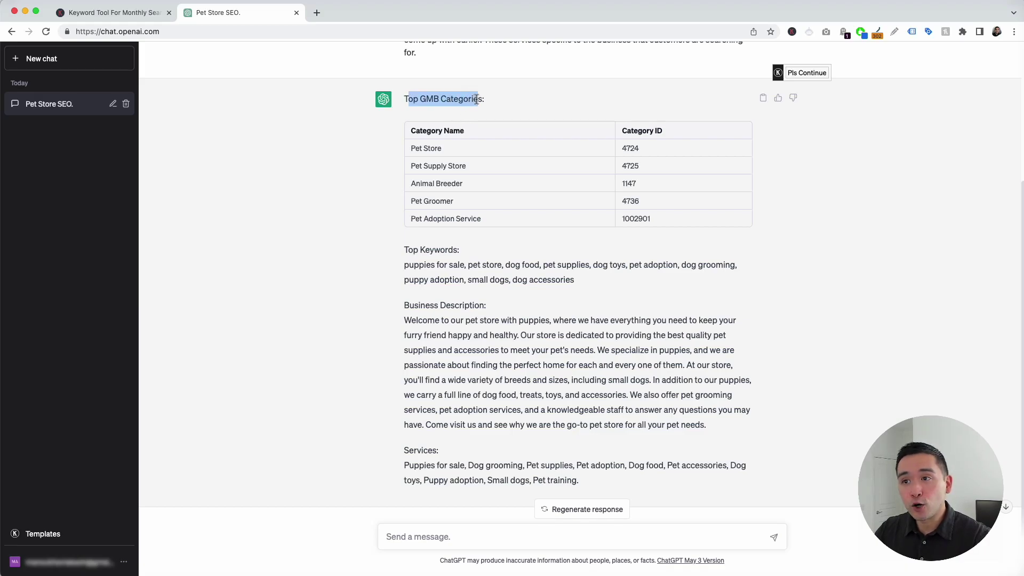
{"action": "left_click", "coordinate": [483, 104]}
{"action": "left_click_drag", "start_coordinate": [447, 138], "coordinate": [532, 219]}
{"action": "left_click", "coordinate": [530, 219]}
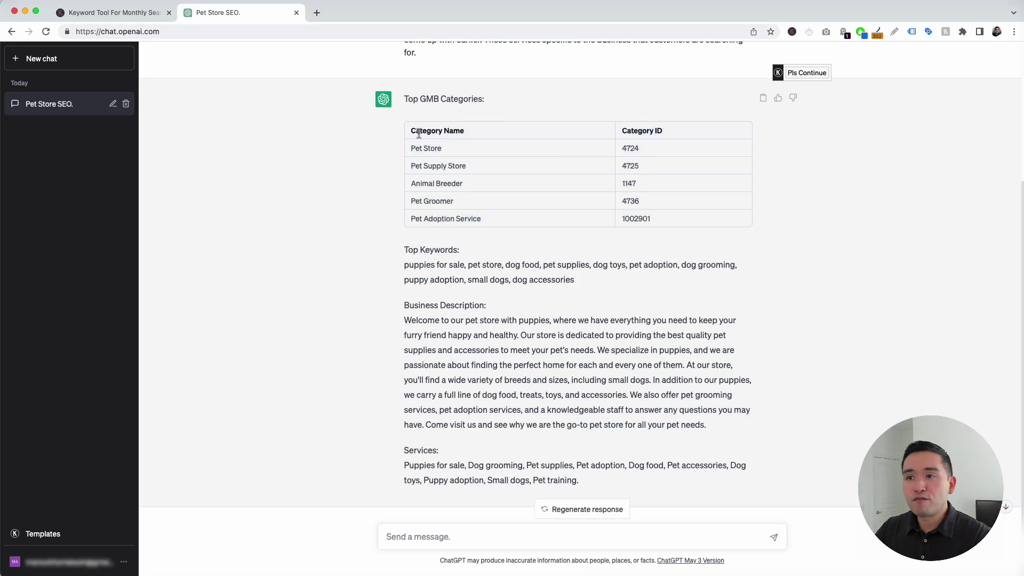
{"action": "left_click_drag", "start_coordinate": [414, 145], "coordinate": [474, 217]}
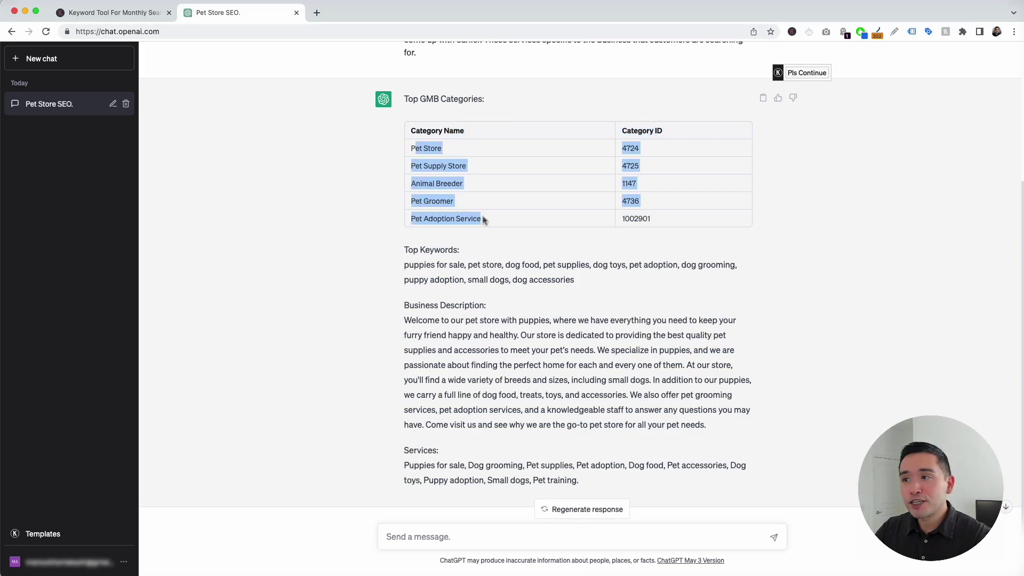
{"action": "left_click", "coordinate": [474, 217]}
{"action": "scroll", "coordinate": [659, 222], "scroll_direction": "up", "scroll_amount": 1}
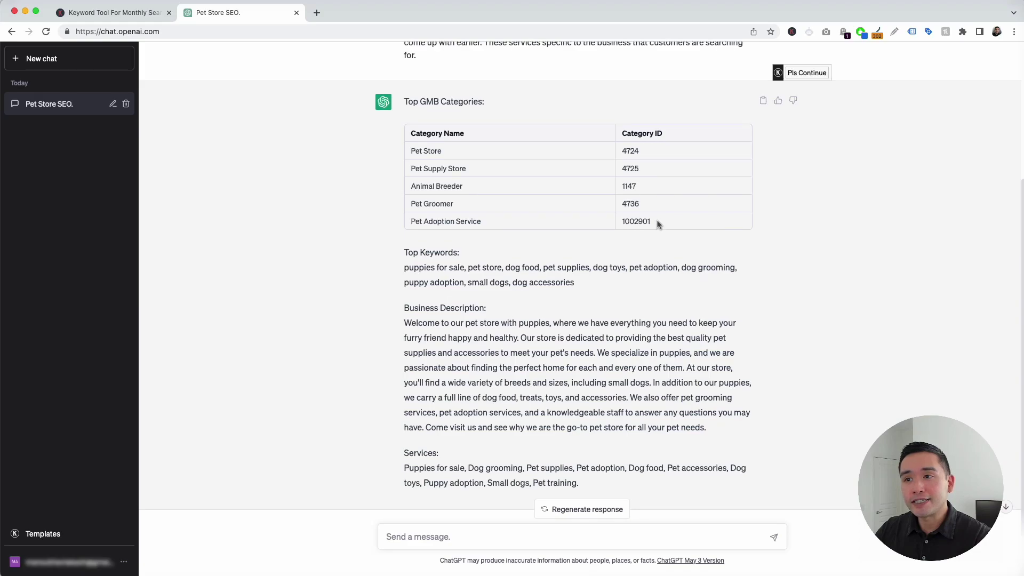
{"action": "left_click_drag", "start_coordinate": [411, 151], "coordinate": [504, 223]}
{"action": "left_click", "coordinate": [505, 223]}
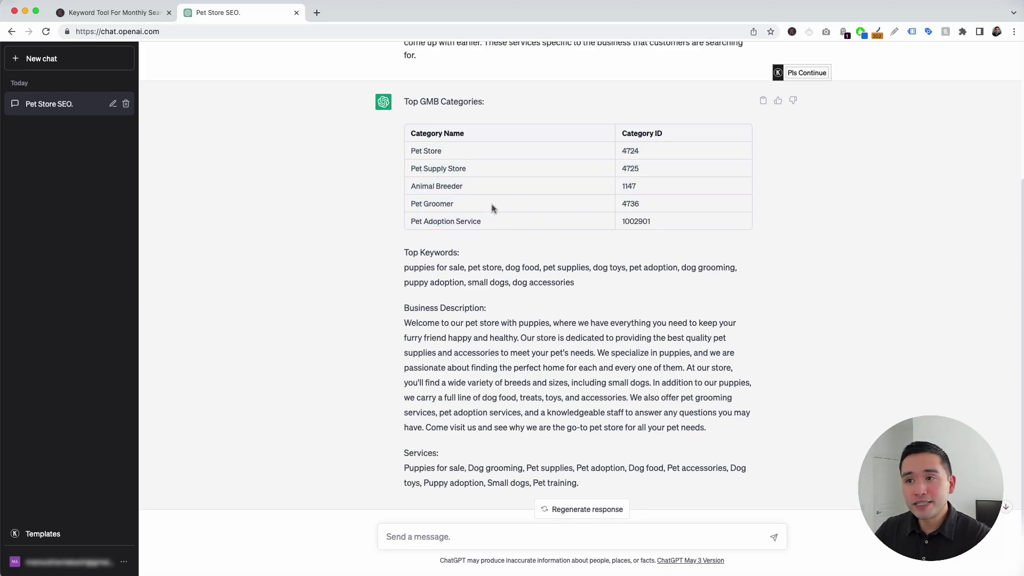
Go over the Top Keywords list, including dog toys through dog accessories
{"action": "left_click_drag", "start_coordinate": [405, 265], "coordinate": [584, 287]}
{"action": "left_click", "coordinate": [485, 283]}
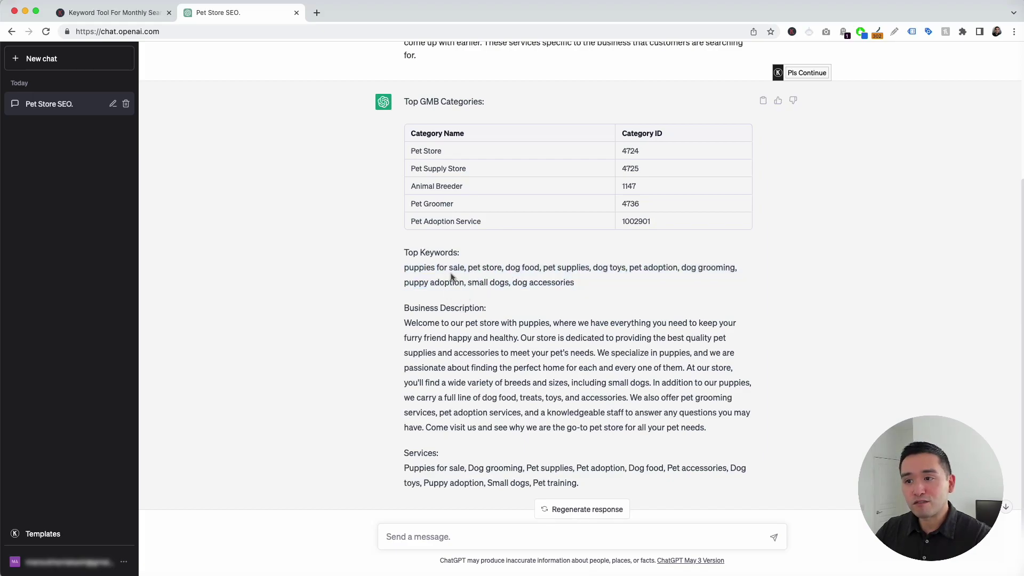
{"action": "left_click_drag", "start_coordinate": [545, 269], "coordinate": [601, 283]}
{"action": "left_click", "coordinate": [601, 284]}
{"action": "scroll", "coordinate": [416, 301], "scroll_direction": "down", "scroll_amount": 2}
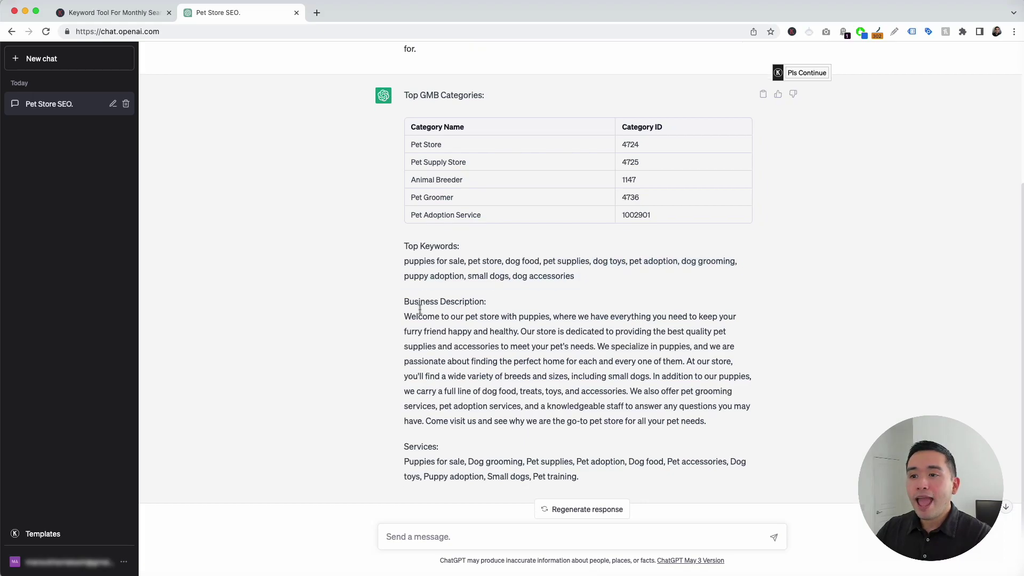
Review the generated Business Description paragraph
{"action": "left_click_drag", "start_coordinate": [406, 281], "coordinate": [730, 401]}
{"action": "left_click", "coordinate": [731, 401]}
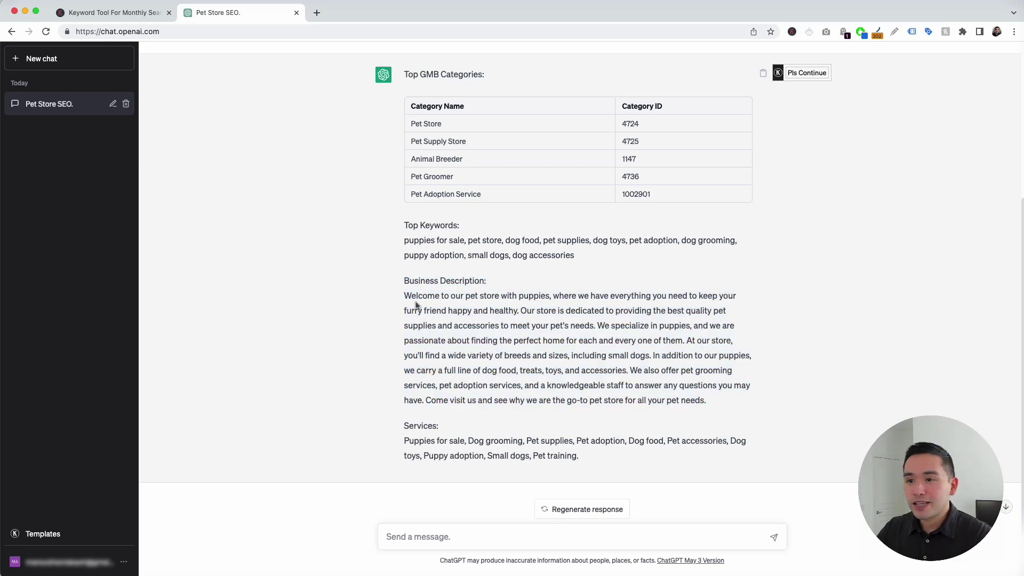
{"action": "mouse_move", "coordinate": [406, 295]}
{"action": "left_mouse_down"}
{"action": "mouse_move", "coordinate": [726, 296]}
{"action": "mouse_move", "coordinate": [516, 313]}
{"action": "mouse_move", "coordinate": [654, 356]}
{"action": "mouse_move", "coordinate": [714, 407]}
{"action": "left_mouse_up"}
{"action": "left_click", "coordinate": [715, 407]}
{"action": "scroll", "coordinate": [533, 411], "scroll_direction": "down", "scroll_amount": 1}
Review the Services list and the whole GMB response, then bring back the prompt templates
{"action": "mouse_move", "coordinate": [404, 419]}
{"action": "left_mouse_down"}
{"action": "mouse_move", "coordinate": [591, 450]}
{"action": "mouse_move", "coordinate": [414, 428]}
{"action": "left_mouse_up"}
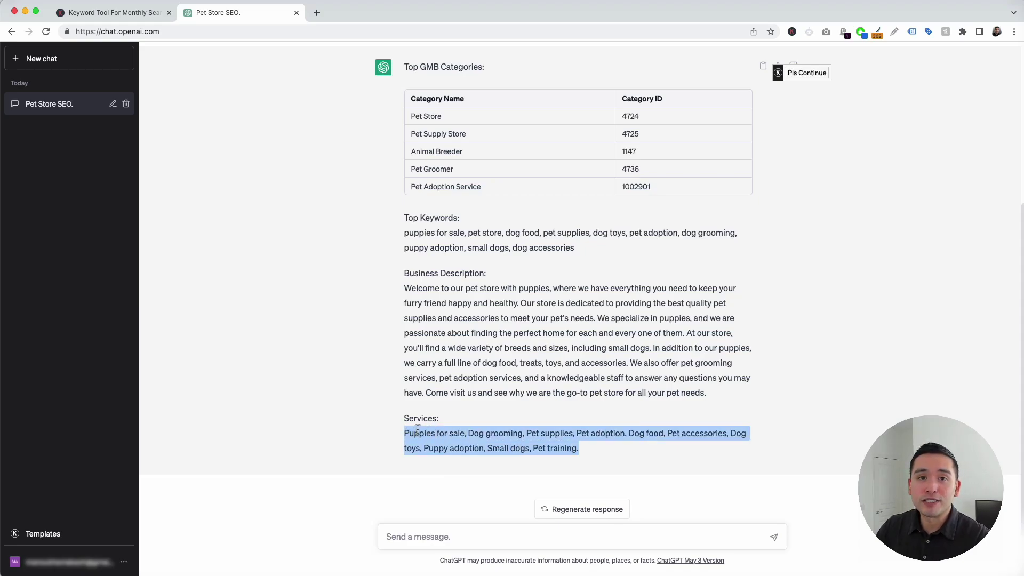
{"action": "left_click", "coordinate": [432, 435]}
{"action": "left_click_drag", "start_coordinate": [409, 433], "coordinate": [651, 446]}
{"action": "left_click", "coordinate": [620, 452]}
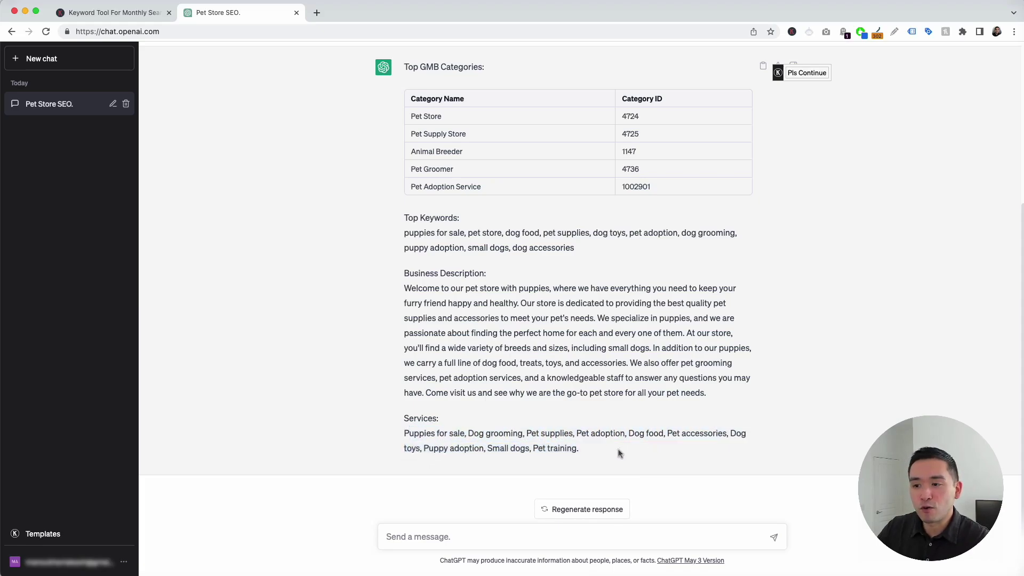
{"action": "left_click_drag", "start_coordinate": [580, 448], "coordinate": [411, 70]}
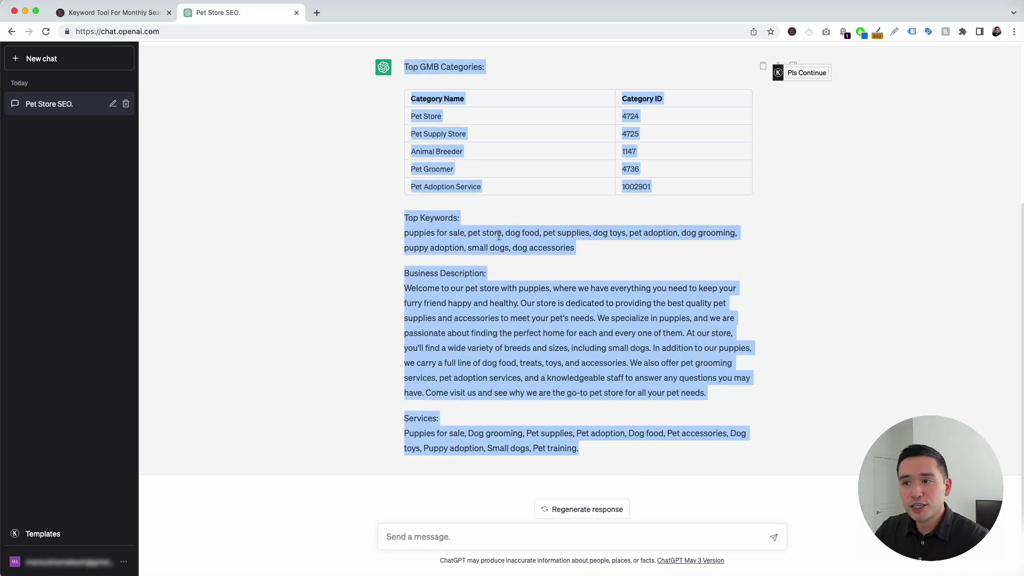
{"action": "left_click", "coordinate": [499, 241]}
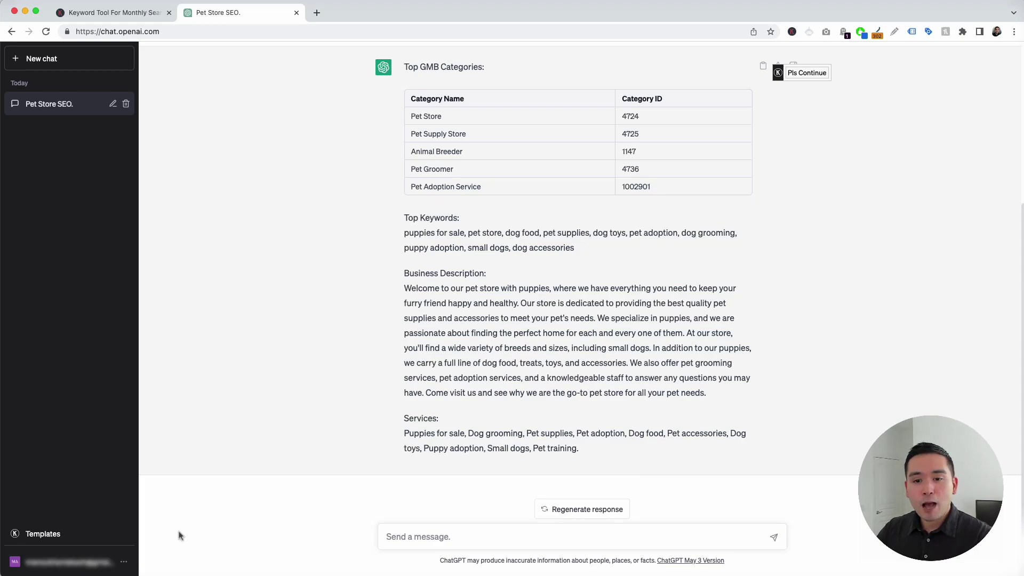
{"action": "left_click", "coordinate": [43, 534]}
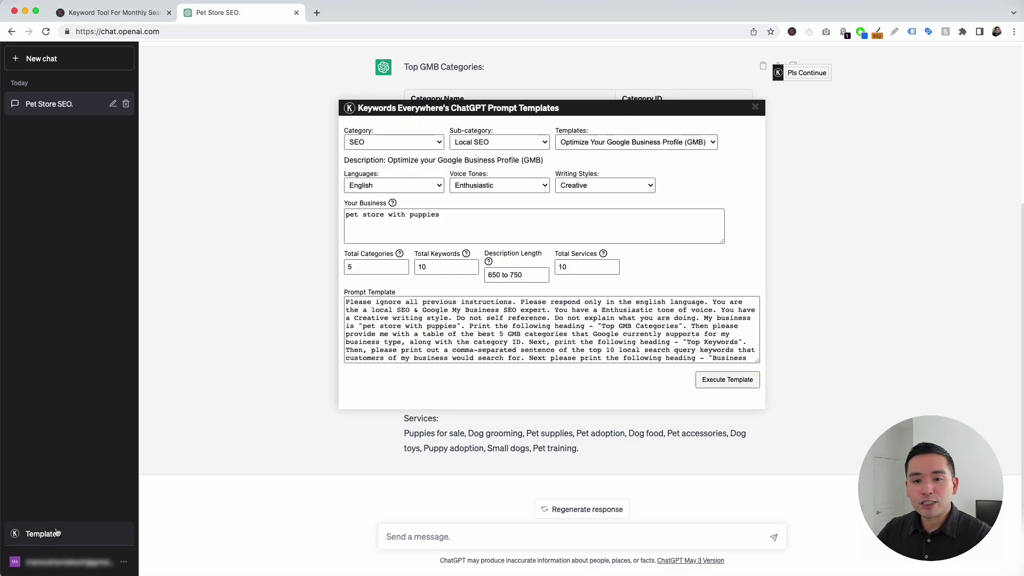
Choose the 'Attributes for Google Business Profile (GMB)' template, keeping English, Enthusiastic and Creative
{"action": "left_click", "coordinate": [616, 146]}
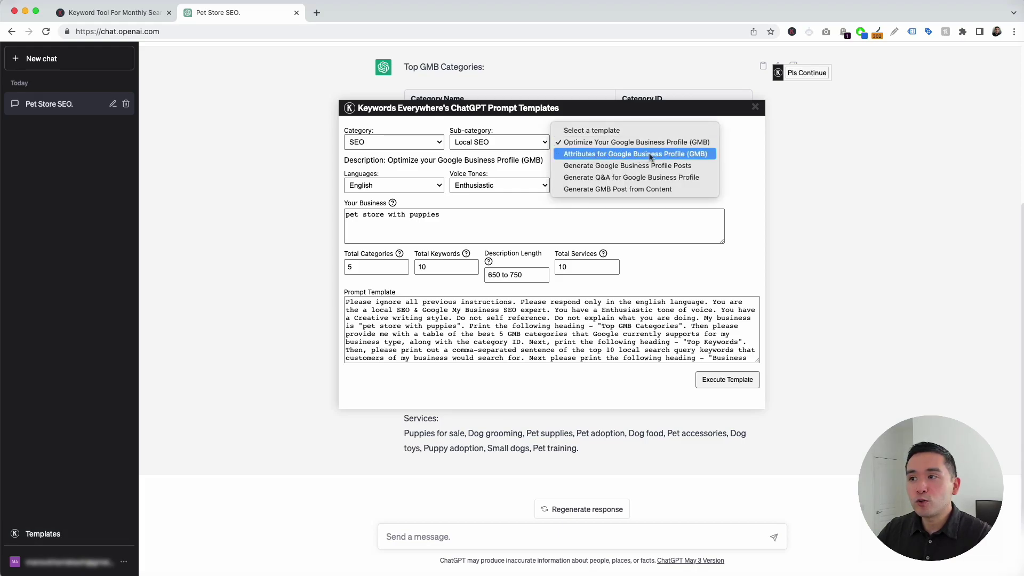
{"action": "left_click", "coordinate": [674, 156]}
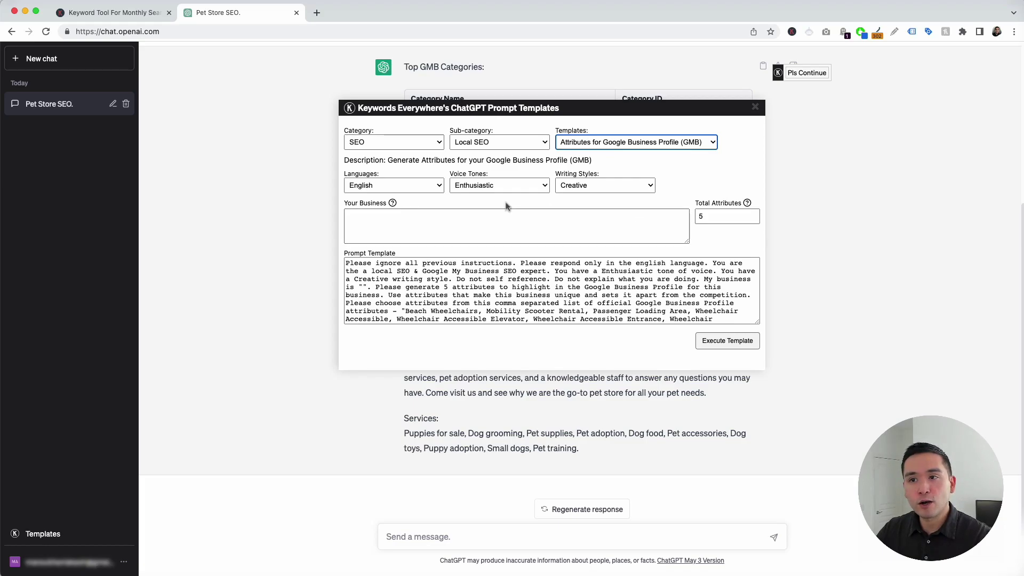
{"action": "left_click", "coordinate": [418, 185]}
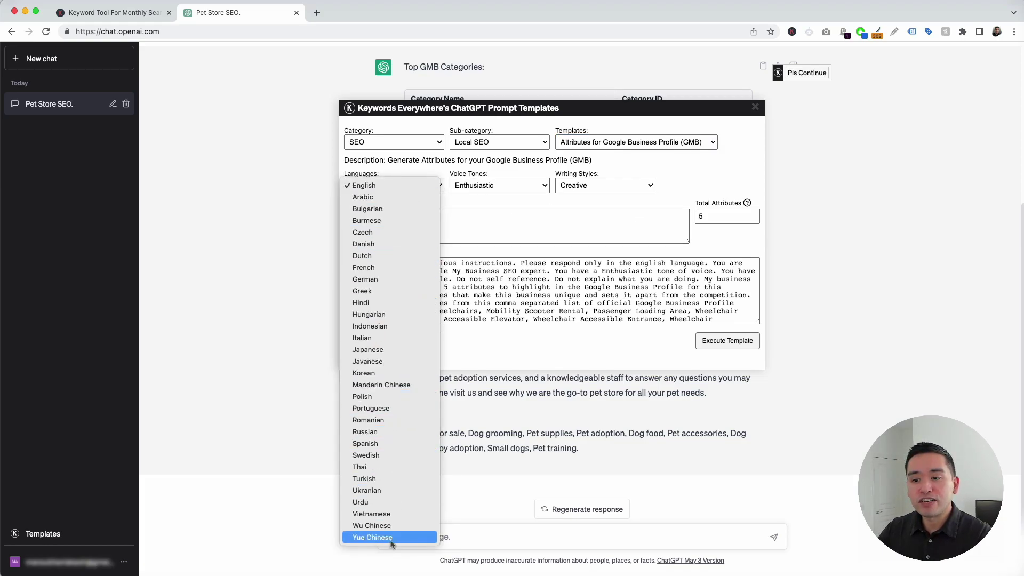
{"action": "left_click", "coordinate": [513, 199]}
{"action": "left_click", "coordinate": [516, 185]}
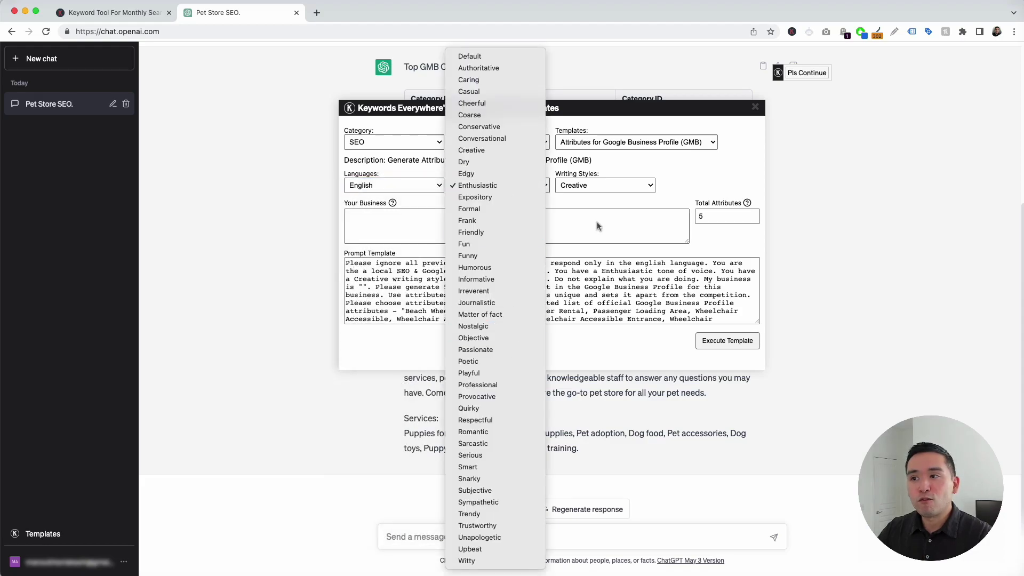
{"action": "left_click", "coordinate": [607, 192]}
{"action": "left_click", "coordinate": [611, 185]}
{"action": "left_click", "coordinate": [443, 217]}
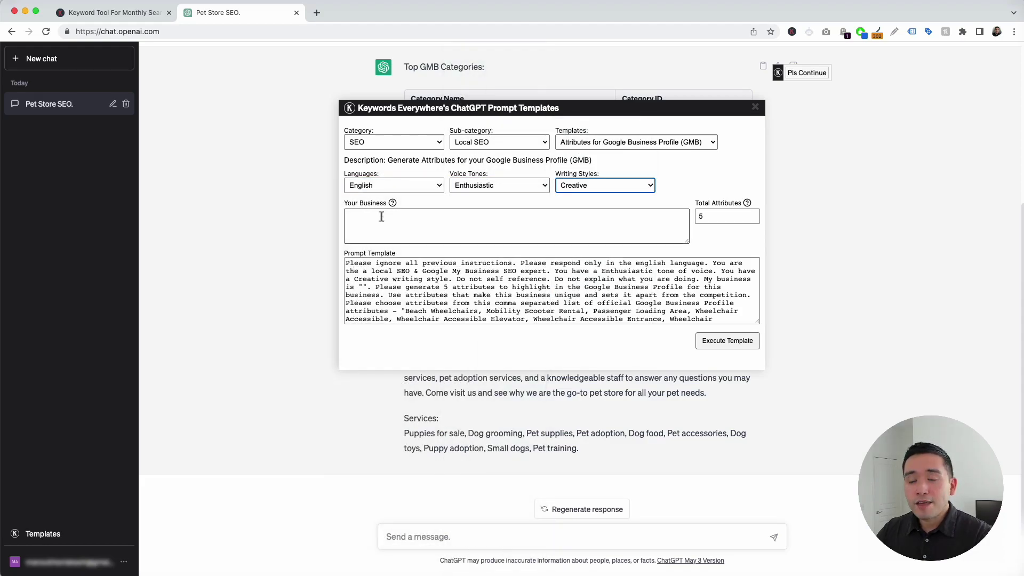
Paste 'pet store with puppies' as the business, keep 5 attributes, and run the prompt
{"action": "left_click", "coordinate": [382, 216]}
{"action": "type", "text": "pet store with puppies"}
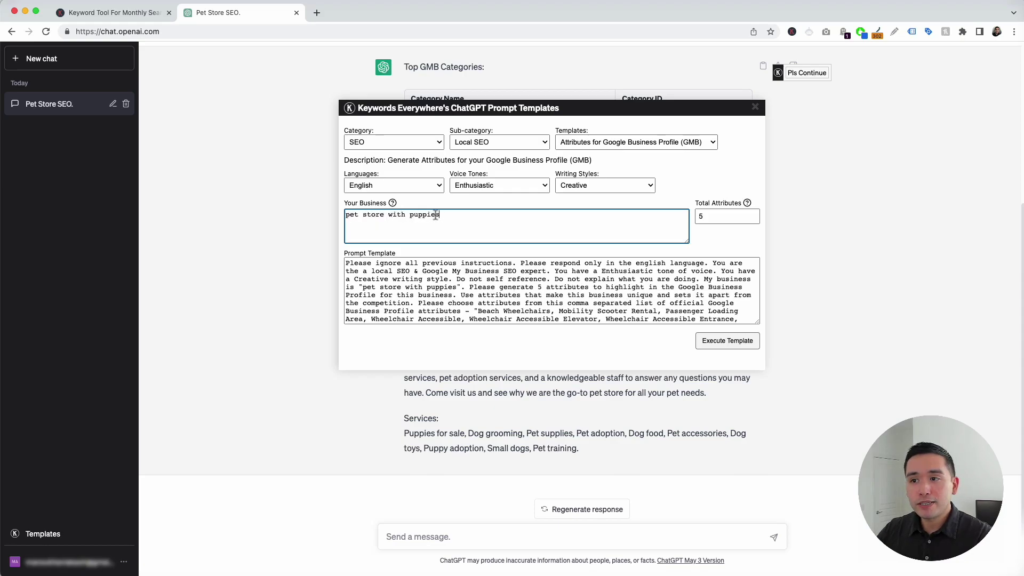
{"action": "left_click", "coordinate": [706, 215]}
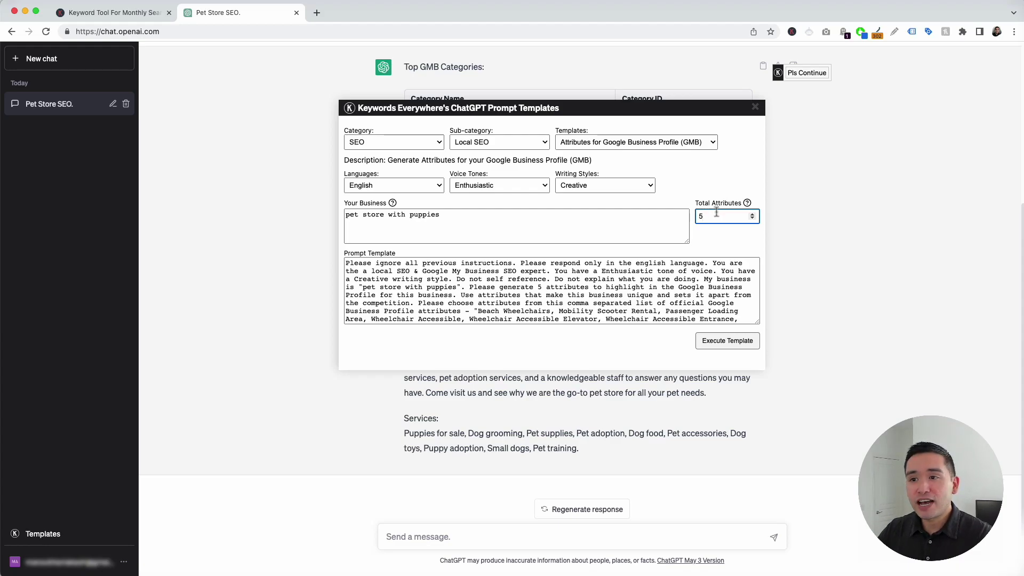
{"action": "left_click_drag", "start_coordinate": [346, 263], "coordinate": [617, 311]}
{"action": "left_click", "coordinate": [616, 312]}
{"action": "scroll", "coordinate": [587, 299], "scroll_direction": "up", "scroll_amount": 10}
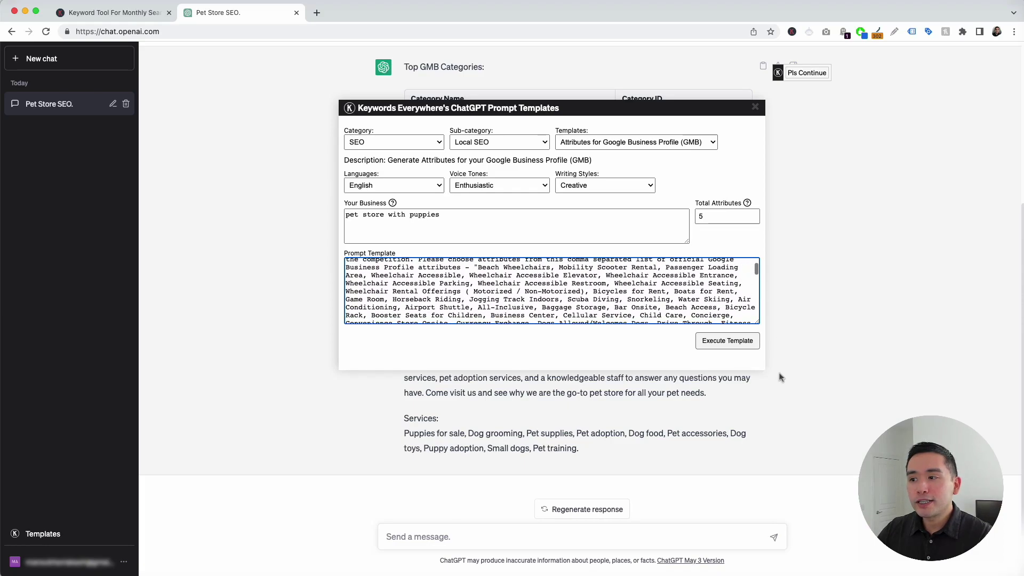
{"action": "left_click", "coordinate": [728, 340]}
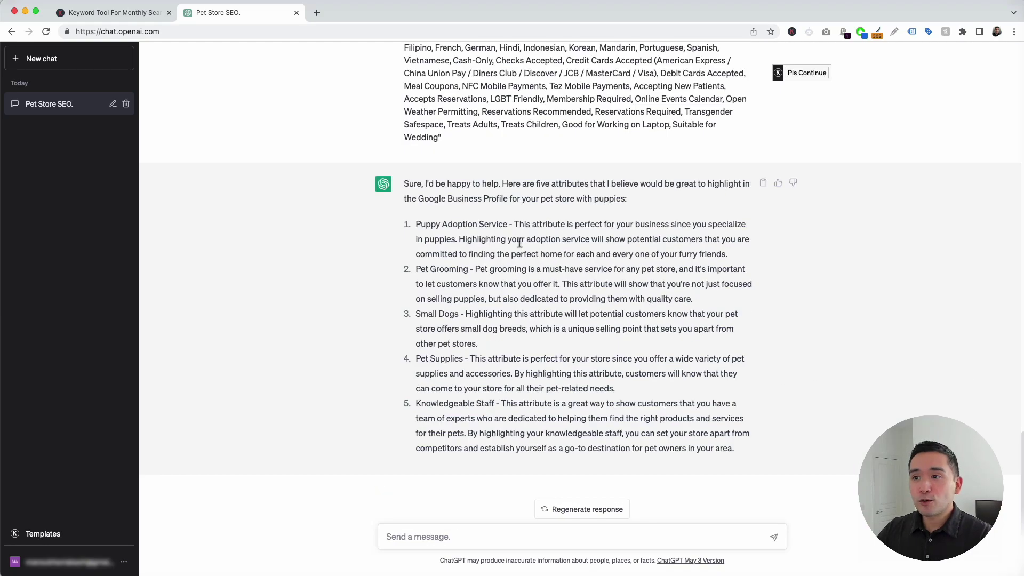
Review the reply's introductory sentence and the list of five attributes
{"action": "left_click_drag", "start_coordinate": [502, 184], "coordinate": [722, 194]}
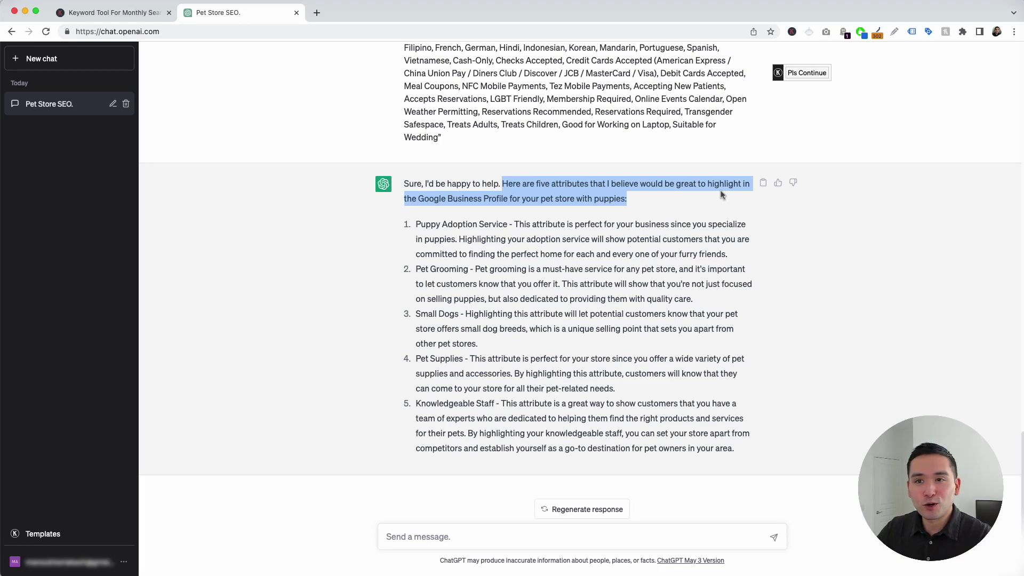
{"action": "left_click", "coordinate": [722, 195]}
{"action": "left_click_drag", "start_coordinate": [411, 223], "coordinate": [498, 436]}
{"action": "left_click", "coordinate": [499, 436]}
Go over Puppy Adoption Service, Pet Grooming, Small Dogs, Pet Supplies and Knowledgeable Staff
{"action": "left_click_drag", "start_coordinate": [416, 222], "coordinate": [471, 234]}
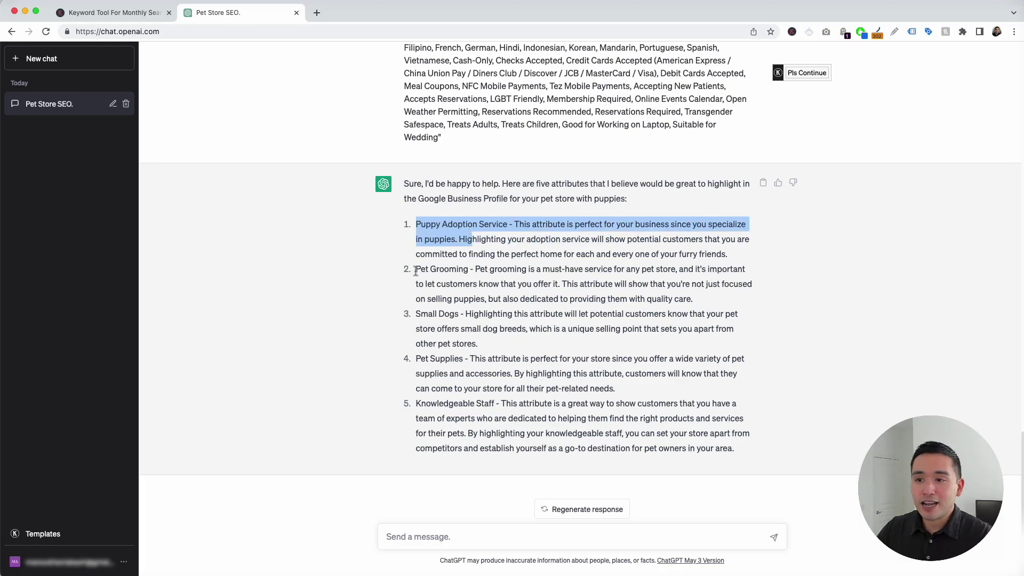
{"action": "left_click_drag", "start_coordinate": [416, 270], "coordinate": [466, 271]}
{"action": "left_click_drag", "start_coordinate": [417, 314], "coordinate": [464, 314]}
{"action": "left_click_drag", "start_coordinate": [420, 359], "coordinate": [466, 359]}
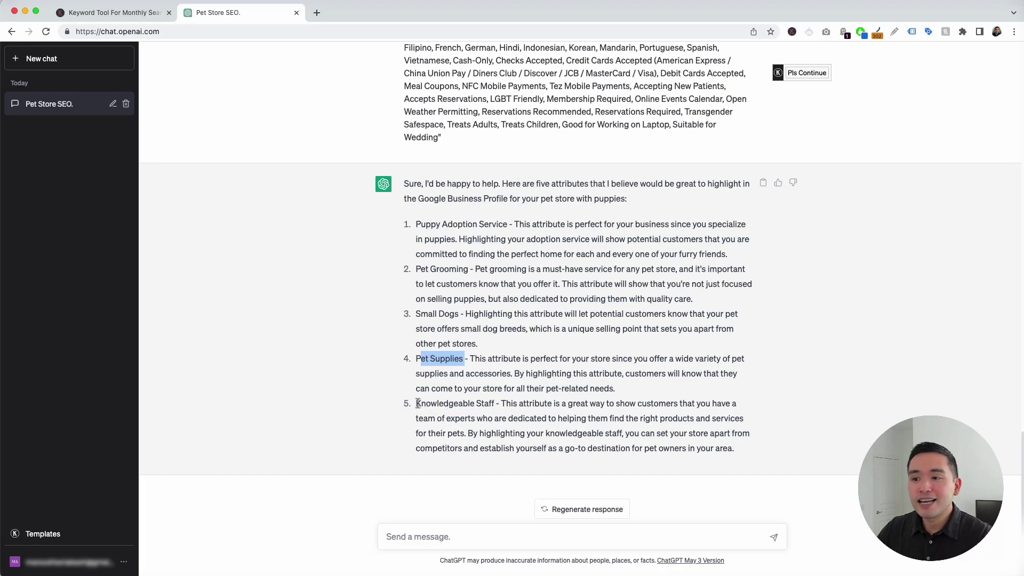
{"action": "left_click_drag", "start_coordinate": [416, 404], "coordinate": [521, 414]}
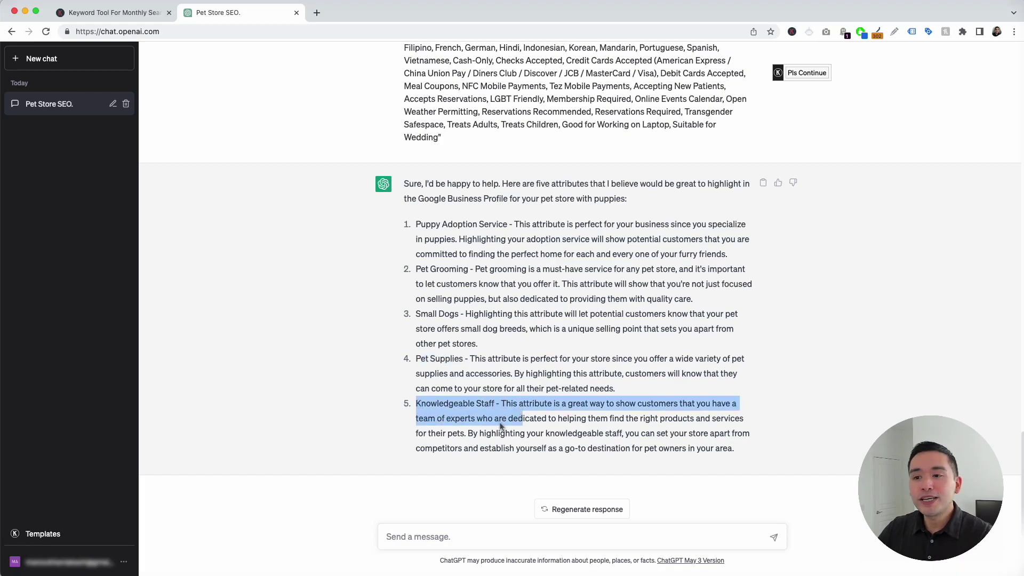
{"action": "left_click", "coordinate": [501, 425]}
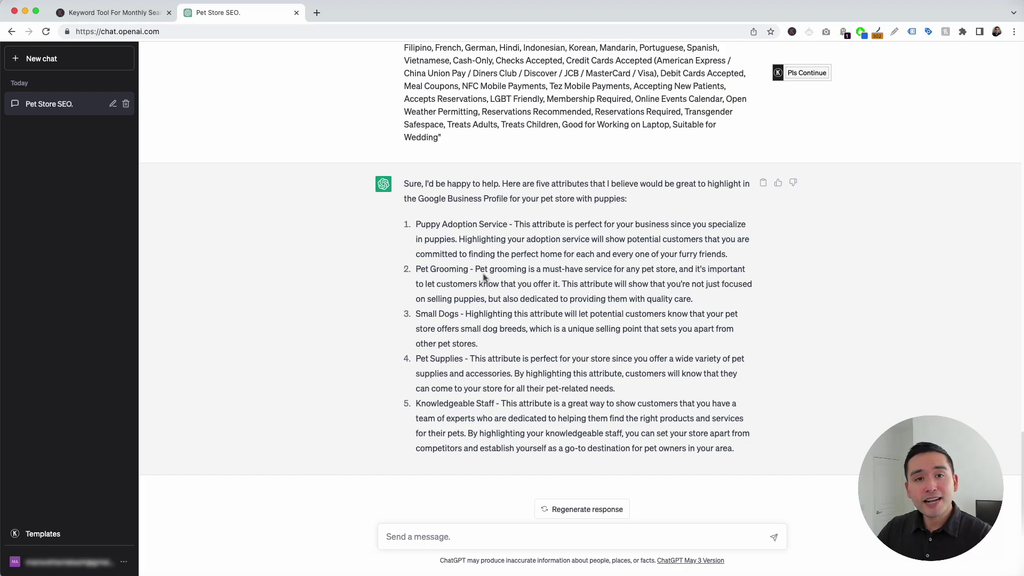
{"action": "left_click", "coordinate": [64, 534]}
Choose the Generate Google Business Profile Posts template, keeping English, Enthusiastic and Creative
{"action": "left_click", "coordinate": [591, 143]}
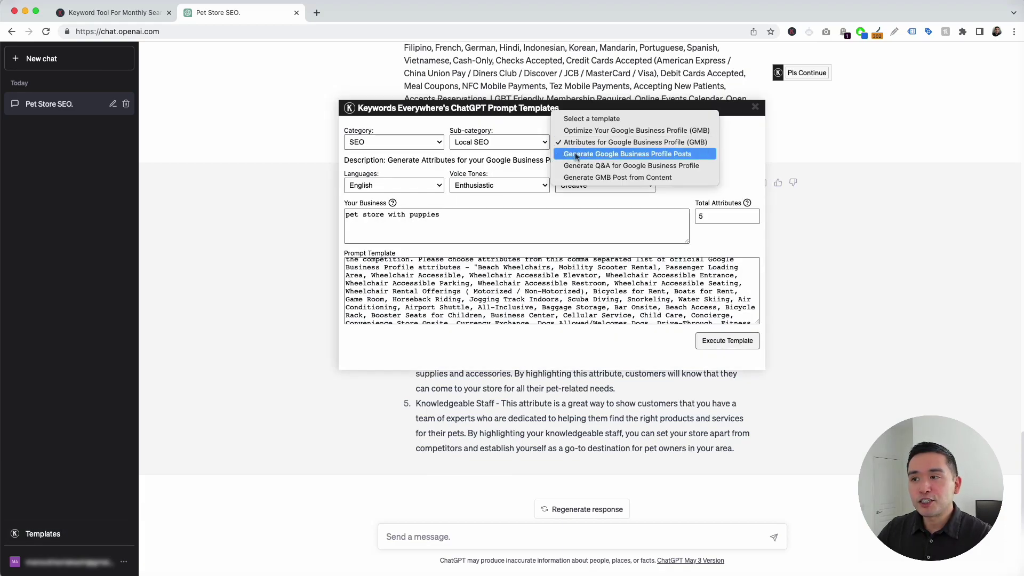
{"action": "left_click", "coordinate": [667, 154]}
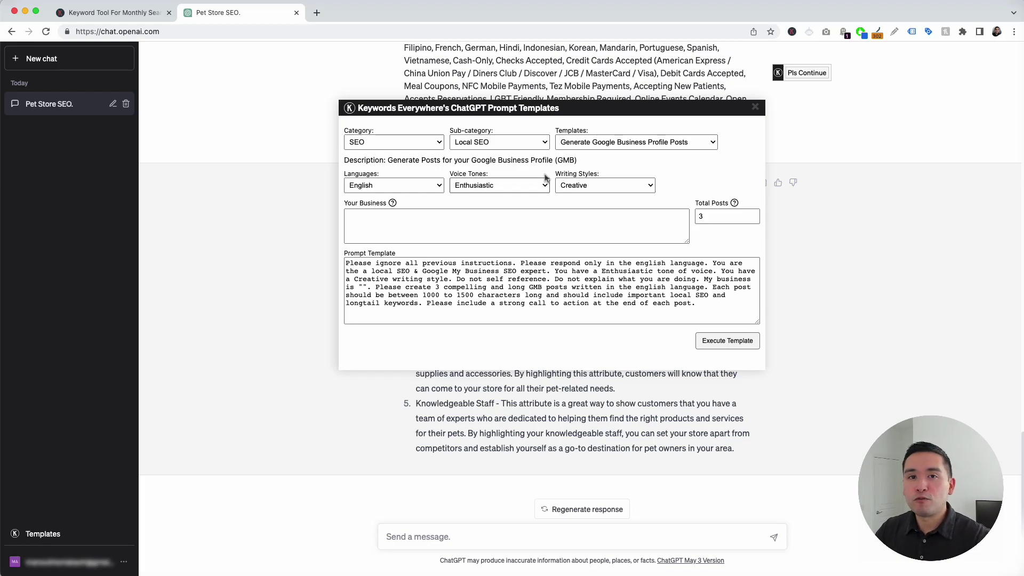
{"action": "left_click", "coordinate": [437, 185]}
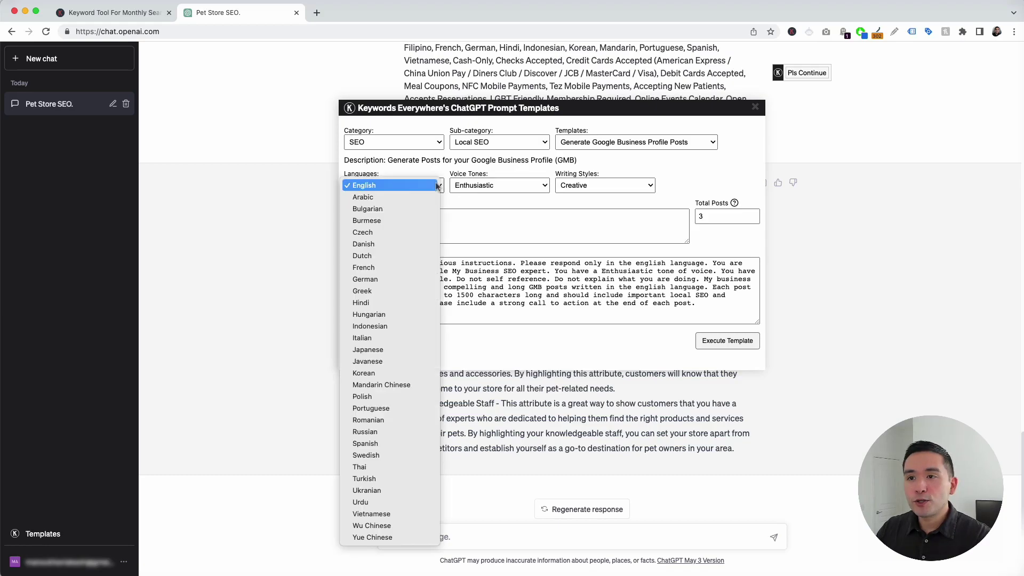
{"action": "left_click", "coordinate": [498, 210]}
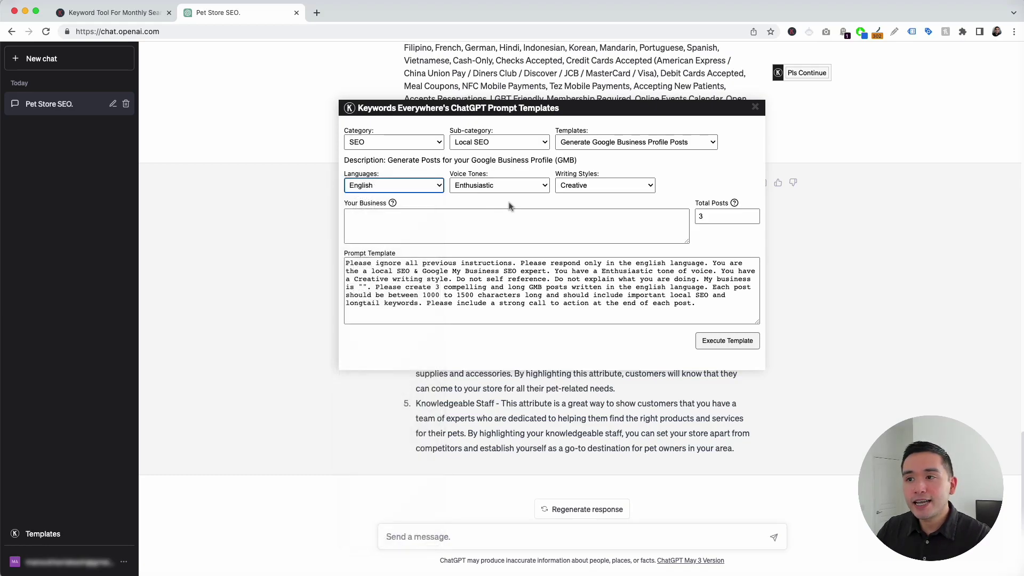
{"action": "left_click", "coordinate": [511, 185]}
{"action": "left_click", "coordinate": [597, 217]}
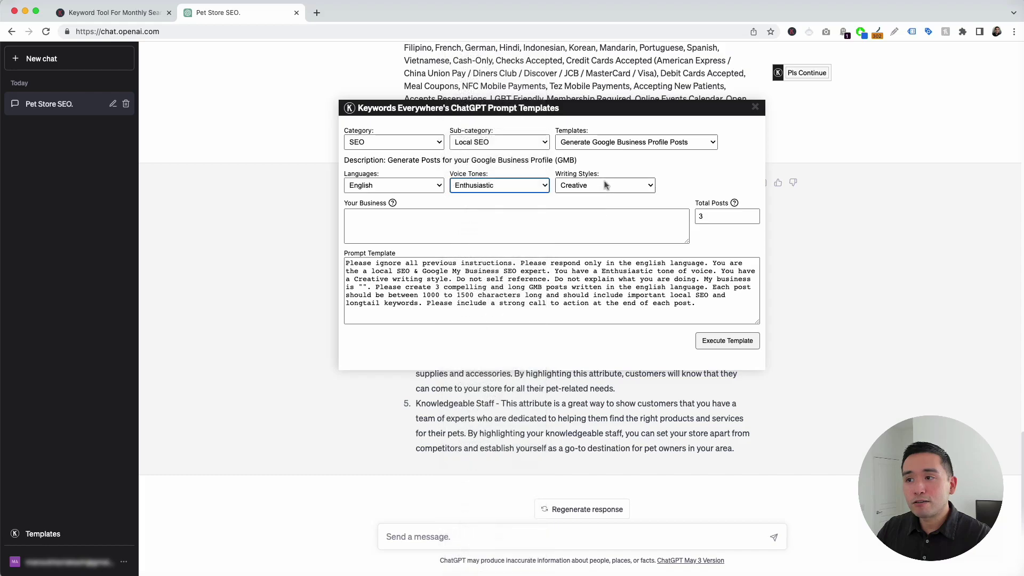
{"action": "left_click", "coordinate": [606, 185]}
{"action": "left_click", "coordinate": [699, 194]}
Enter 'pet store with puppies' as the business, keep 3 posts, and send the prompt
{"action": "left_click", "coordinate": [425, 220]}
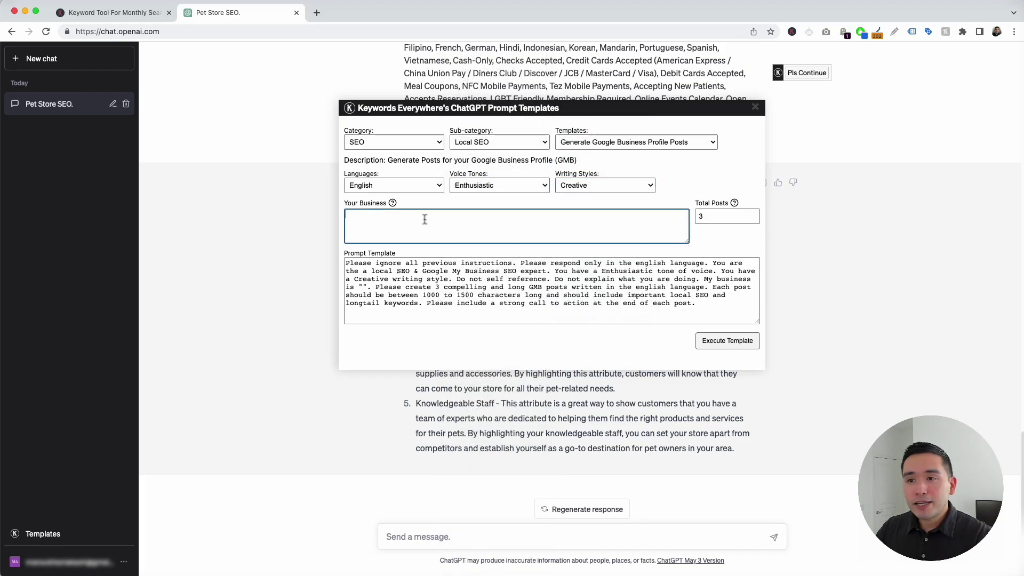
{"action": "type", "text": "pet store with puppies"}
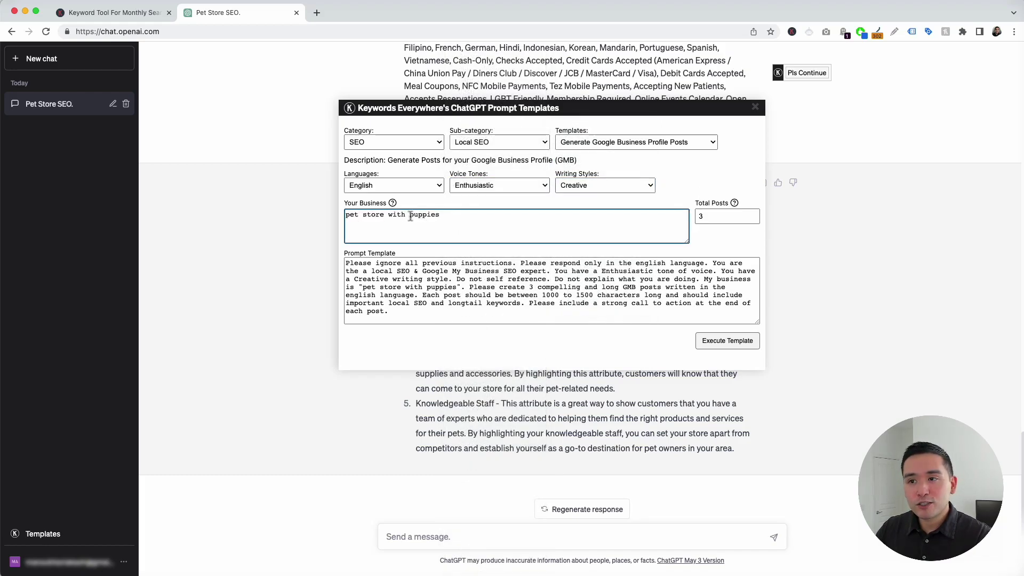
{"action": "left_click", "coordinate": [707, 217]}
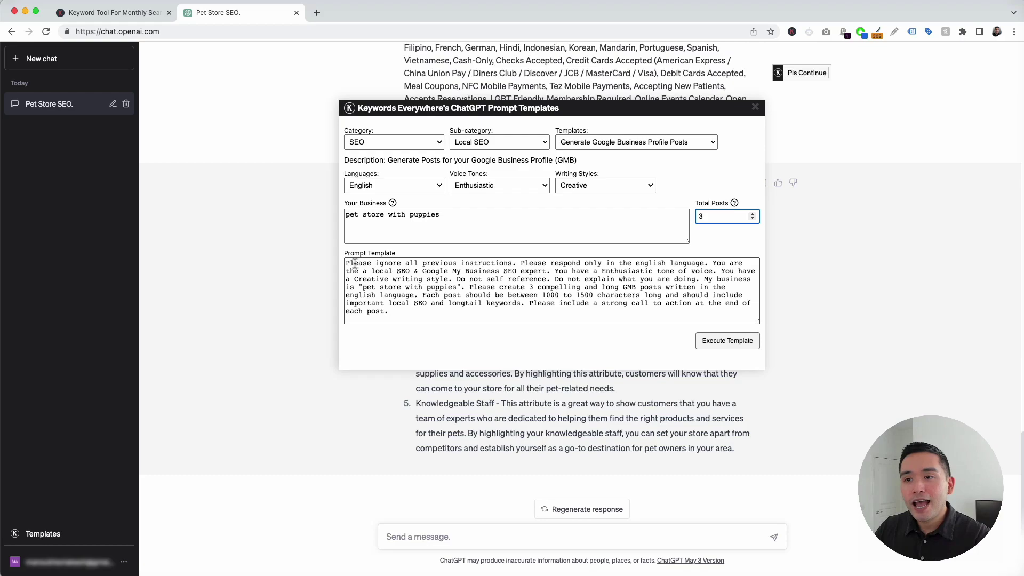
{"action": "left_click_drag", "start_coordinate": [346, 263], "coordinate": [415, 314]}
{"action": "left_click", "coordinate": [415, 315]}
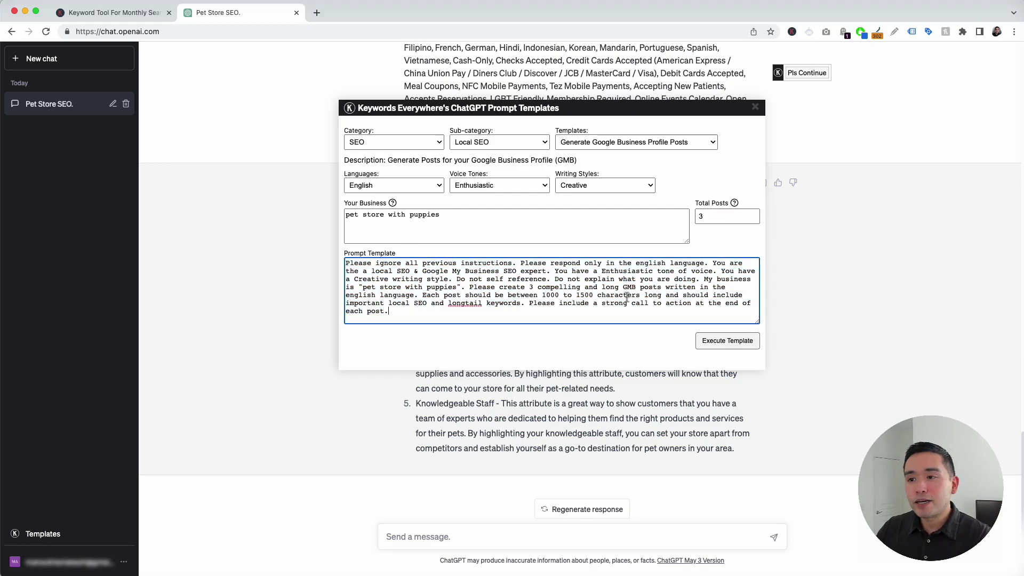
{"action": "left_click", "coordinate": [726, 341]}
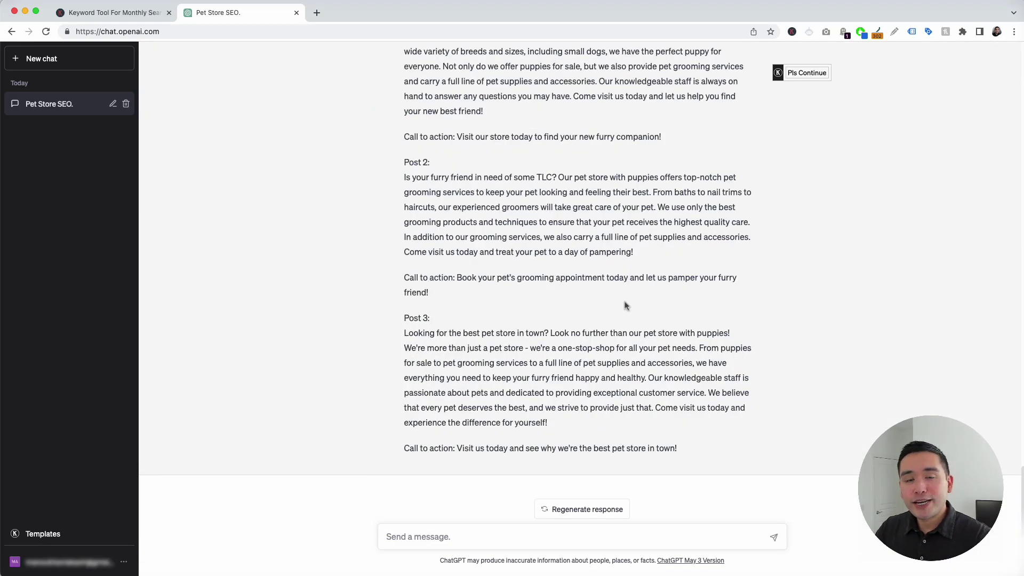
Review Post 1 and its call to action
{"action": "scroll", "coordinate": [625, 305], "scroll_direction": "up", "scroll_amount": 4}
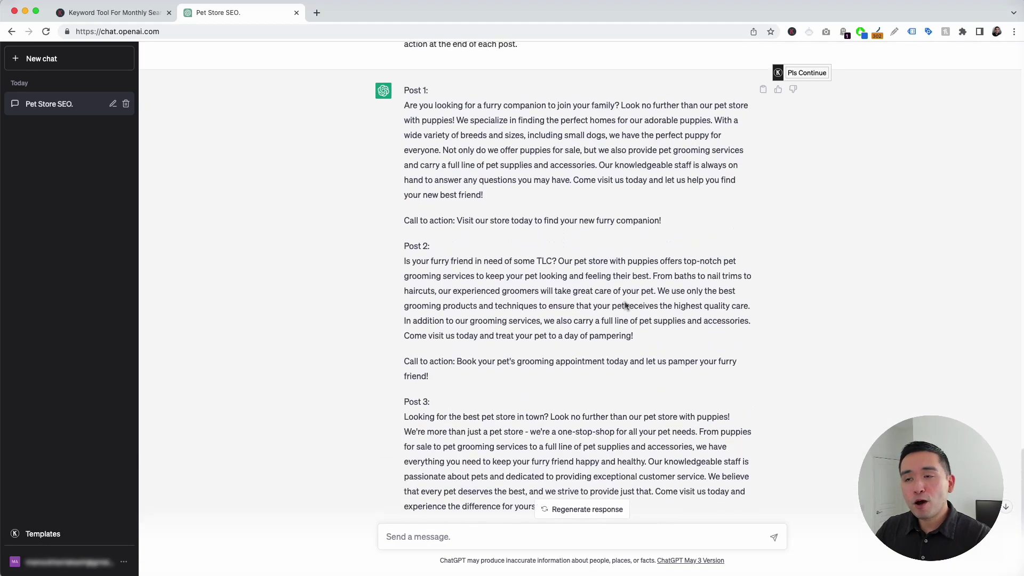
{"action": "scroll", "coordinate": [631, 306], "scroll_direction": "down", "scroll_amount": 1}
{"action": "left_click_drag", "start_coordinate": [404, 159], "coordinate": [492, 240]}
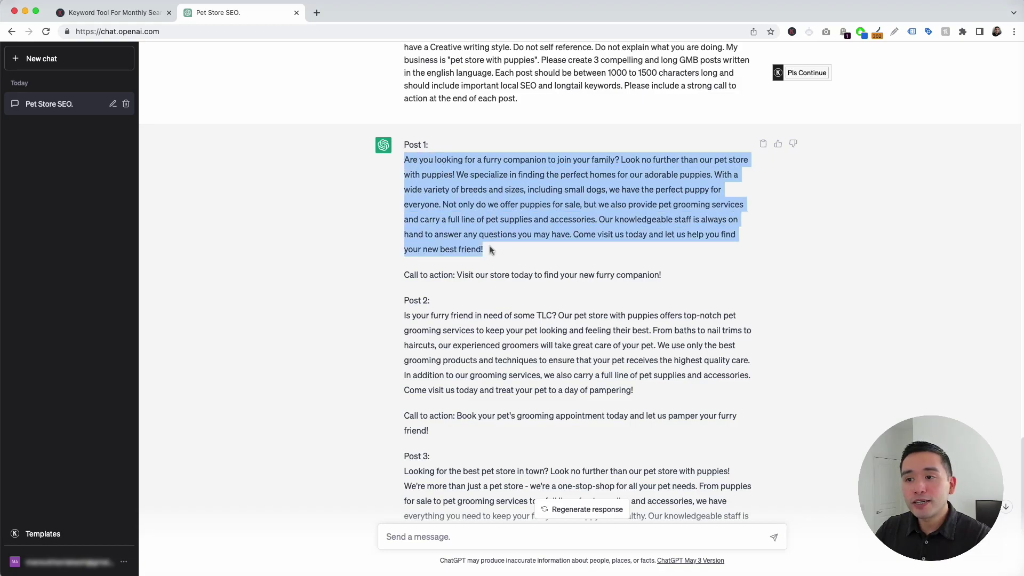
{"action": "left_click", "coordinate": [491, 250]}
{"action": "left_click_drag", "start_coordinate": [406, 275], "coordinate": [683, 282]}
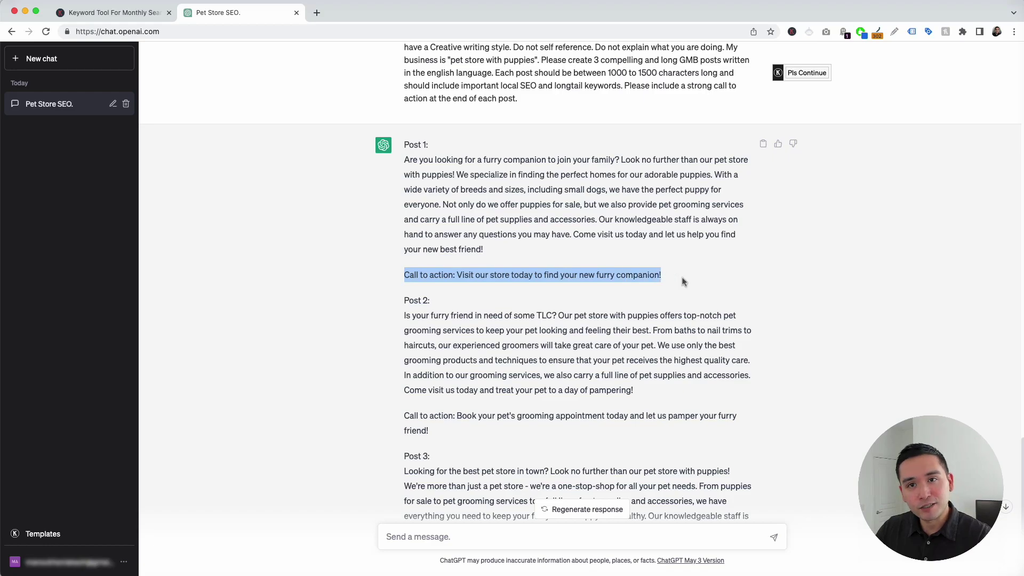
{"action": "left_click", "coordinate": [683, 282]}
{"action": "left_click_drag", "start_coordinate": [459, 275], "coordinate": [665, 280]}
{"action": "left_click", "coordinate": [617, 288]}
Review the Post 2 text and call to action, and the Post 3 paragraph
{"action": "scroll", "coordinate": [609, 286], "scroll_direction": "down", "scroll_amount": 3}
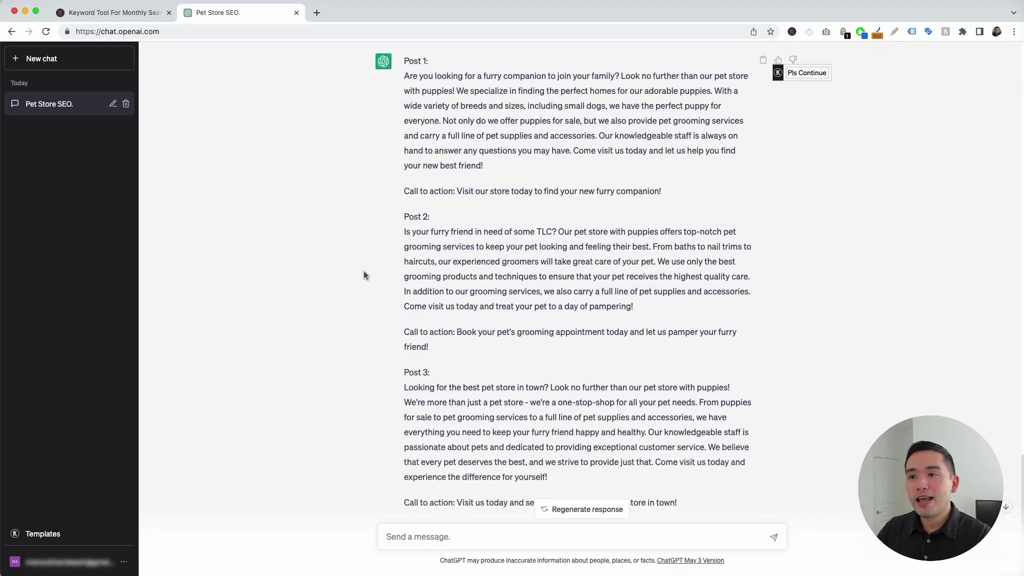
{"action": "left_click_drag", "start_coordinate": [611, 298], "coordinate": [426, 236]}
{"action": "left_click_drag", "start_coordinate": [428, 321], "coordinate": [677, 466]}
{"action": "scroll", "coordinate": [432, 345], "scroll_direction": "down", "scroll_amount": 1}
{"action": "left_click", "coordinate": [621, 440]}
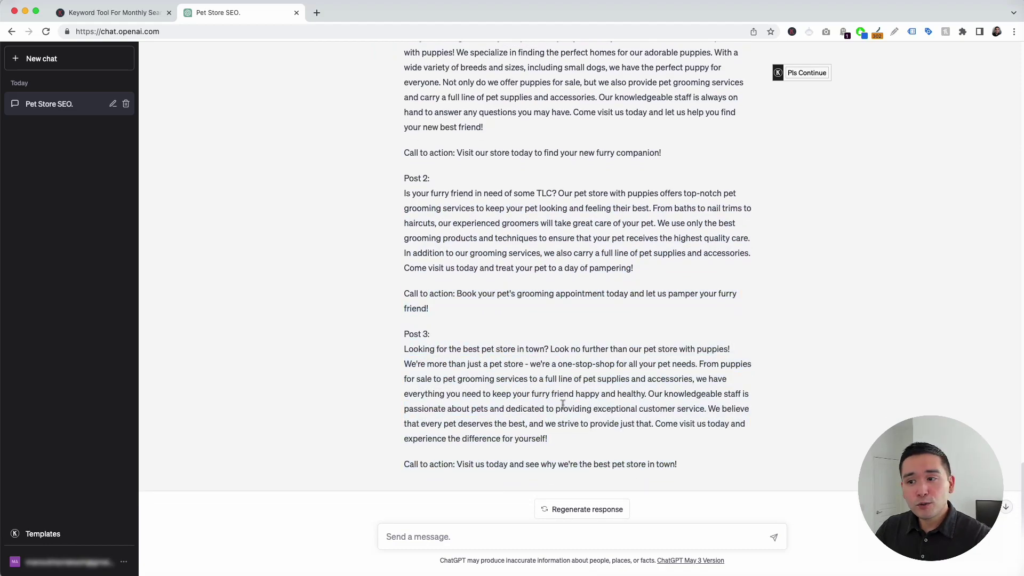
{"action": "left_click_drag", "start_coordinate": [414, 349], "coordinate": [535, 427]}
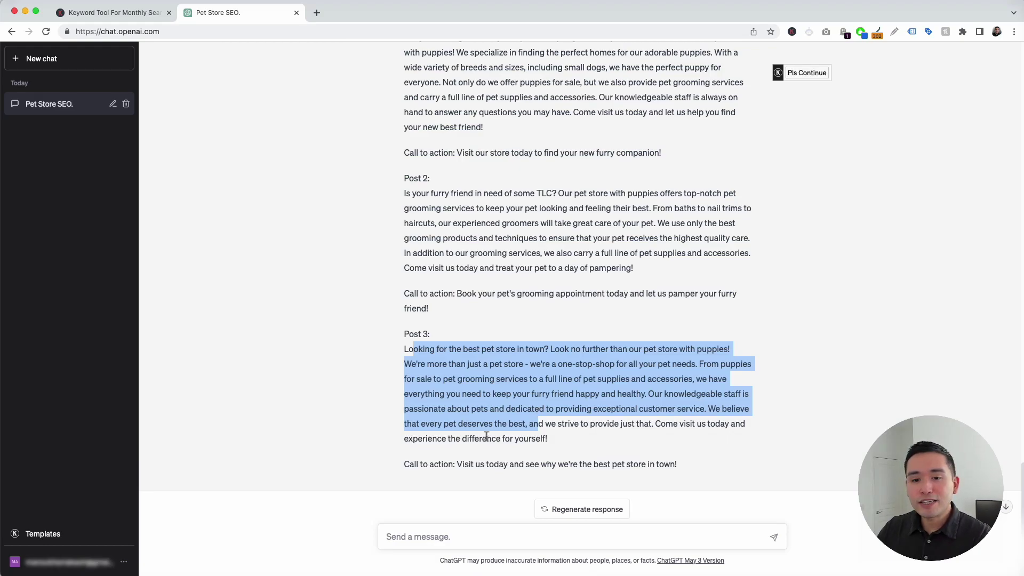
{"action": "left_click", "coordinate": [346, 441]}
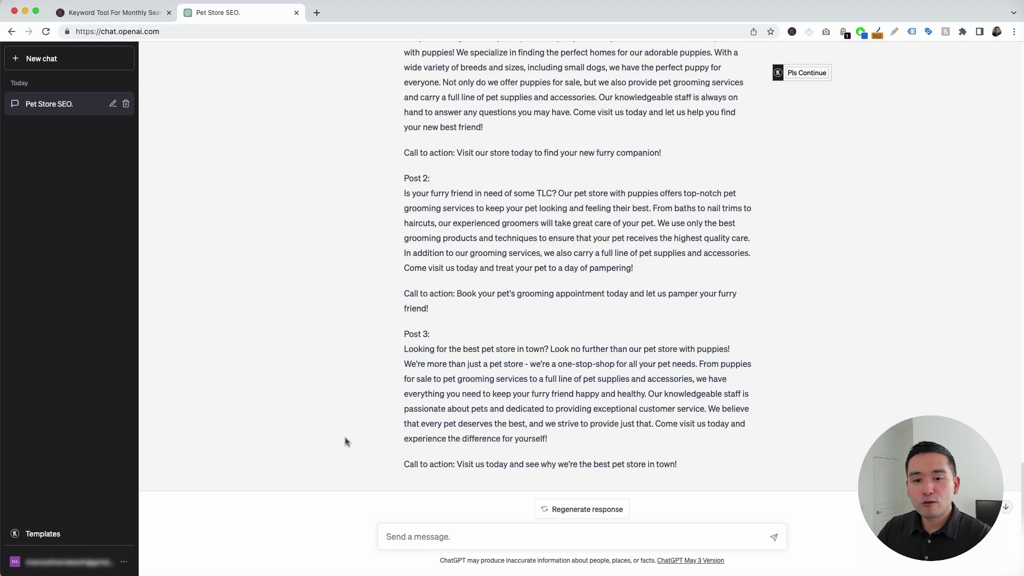
Switch to the Generate Q&A for Google Business Profile template, keeping English, Enthusiastic and Creative
{"action": "left_click", "coordinate": [41, 535]}
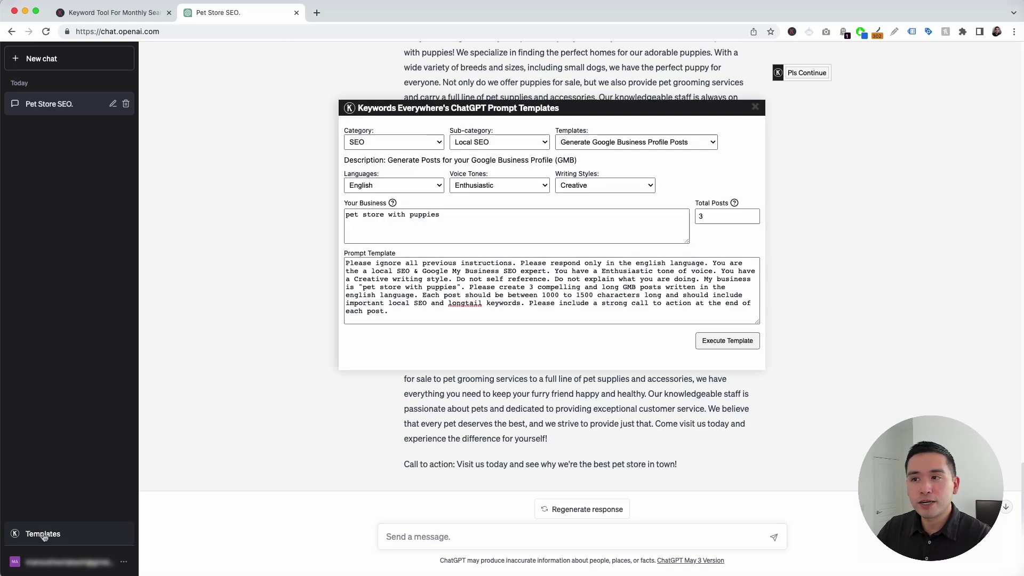
{"action": "left_click", "coordinate": [607, 142]}
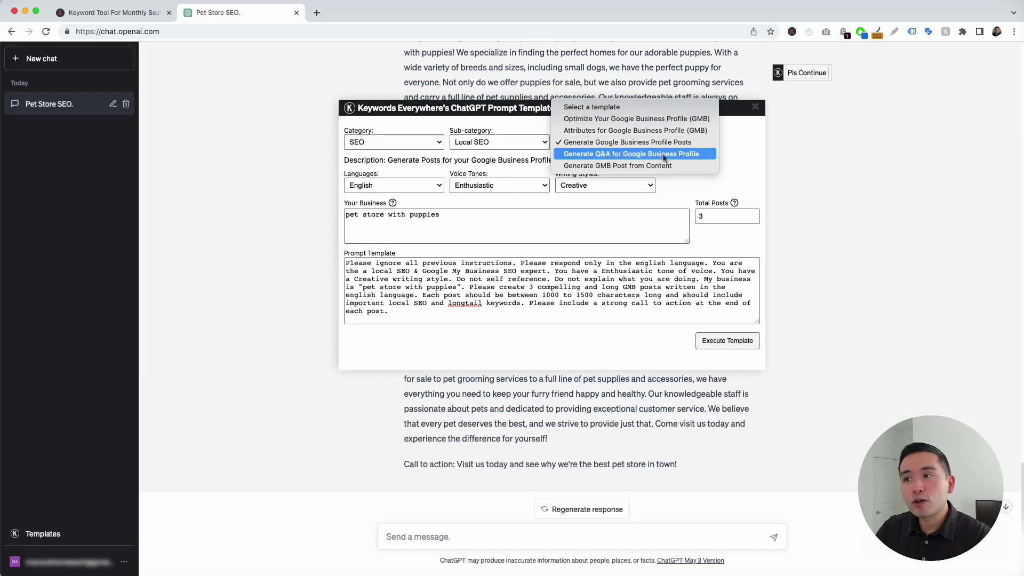
{"action": "left_click", "coordinate": [688, 155]}
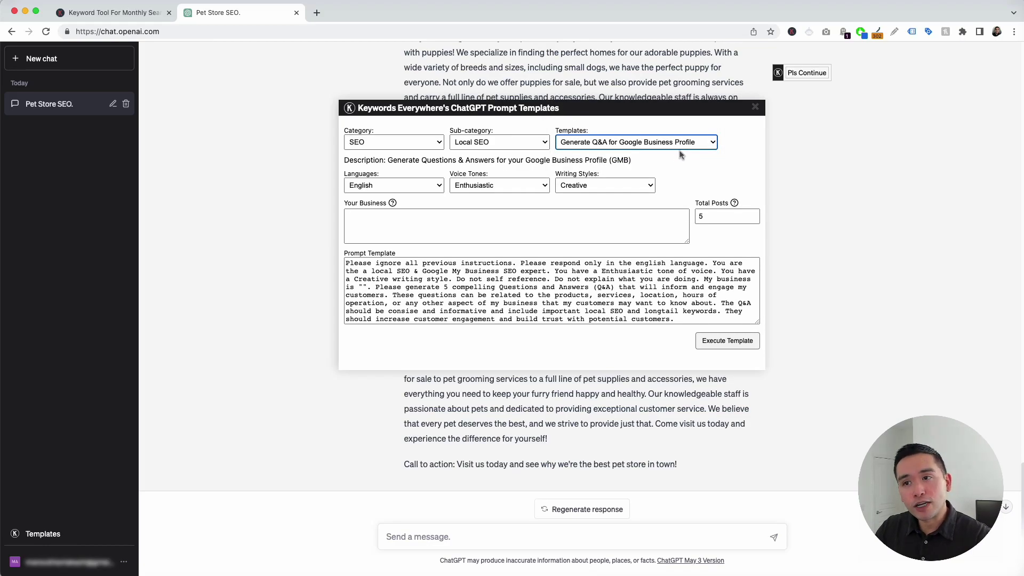
{"action": "left_click", "coordinate": [410, 186]}
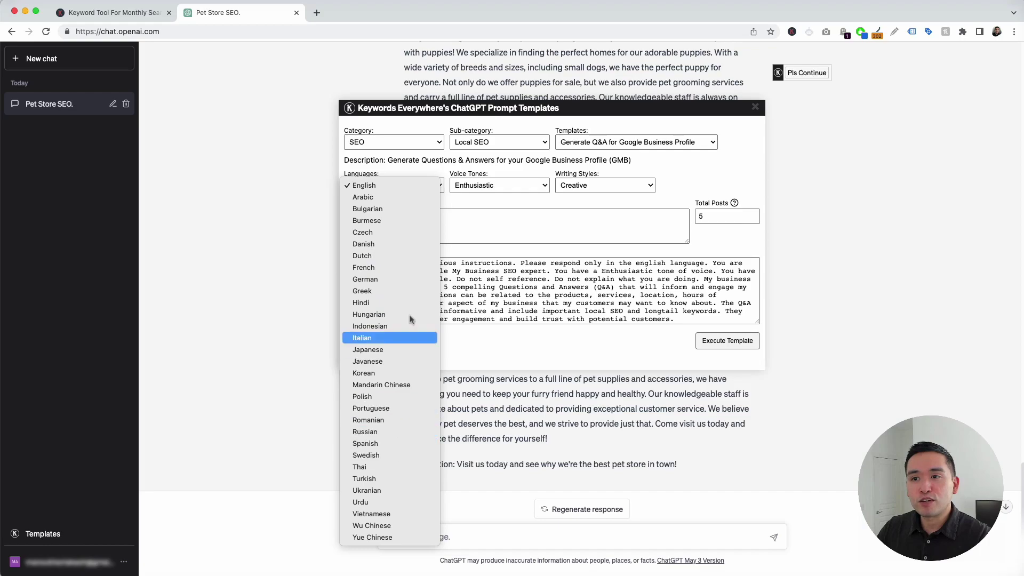
{"action": "left_click", "coordinate": [498, 185]}
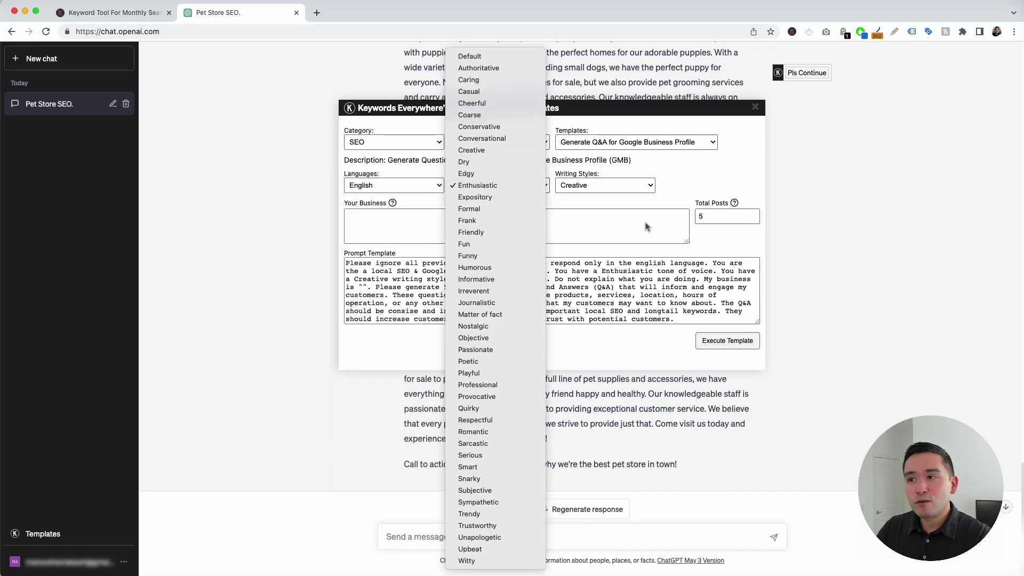
{"action": "left_click", "coordinate": [613, 185]}
{"action": "left_click", "coordinate": [614, 185]}
{"action": "left_click", "coordinate": [496, 220]}
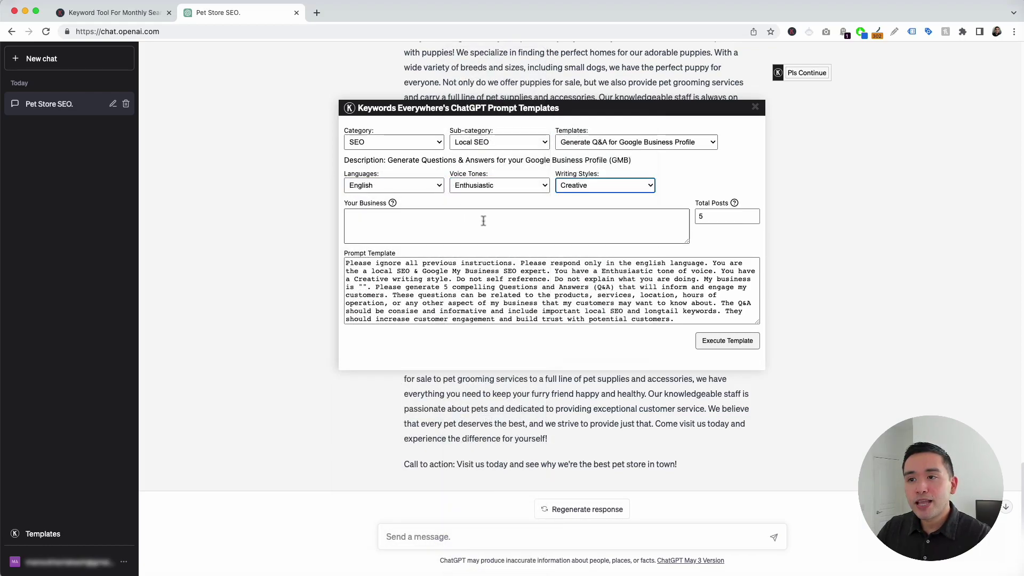
Paste 'pet store with puppies' as the business, keep 5 Q&As, and send the prompt
{"action": "type", "text": "pet store with puppies"}
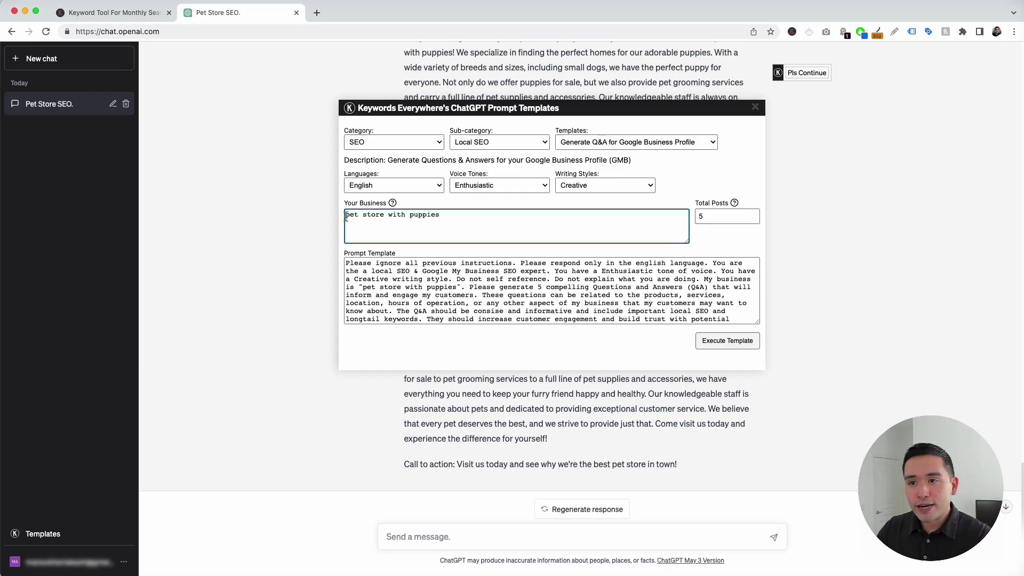
{"action": "left_click_drag", "start_coordinate": [346, 215], "coordinate": [440, 216]}
{"action": "key", "text": "super+c"}
{"action": "left_click", "coordinate": [457, 217]}
{"action": "left_click", "coordinate": [728, 215]}
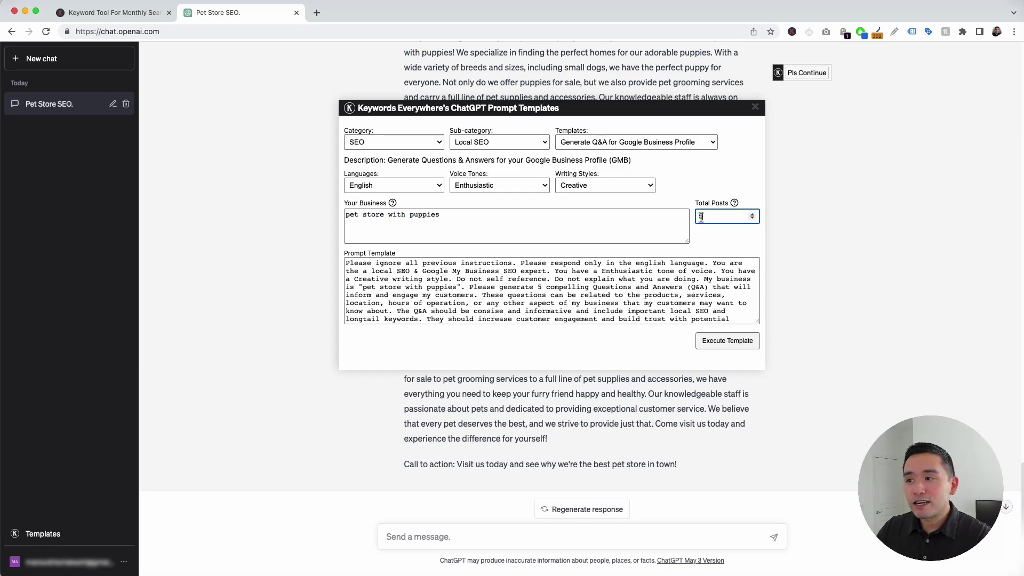
{"action": "double_click", "coordinate": [719, 216]}
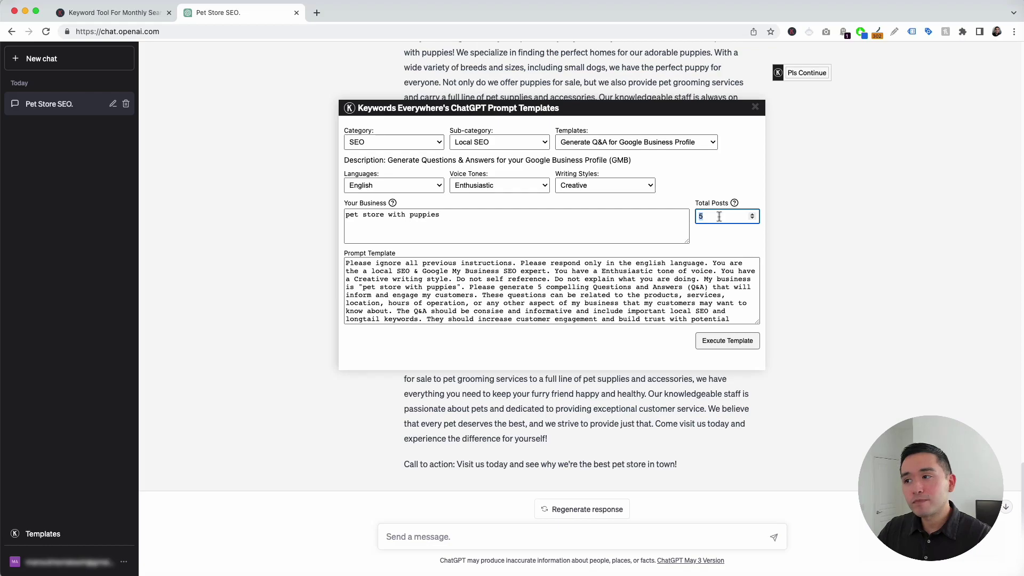
{"action": "left_click_drag", "start_coordinate": [346, 263], "coordinate": [623, 315]}
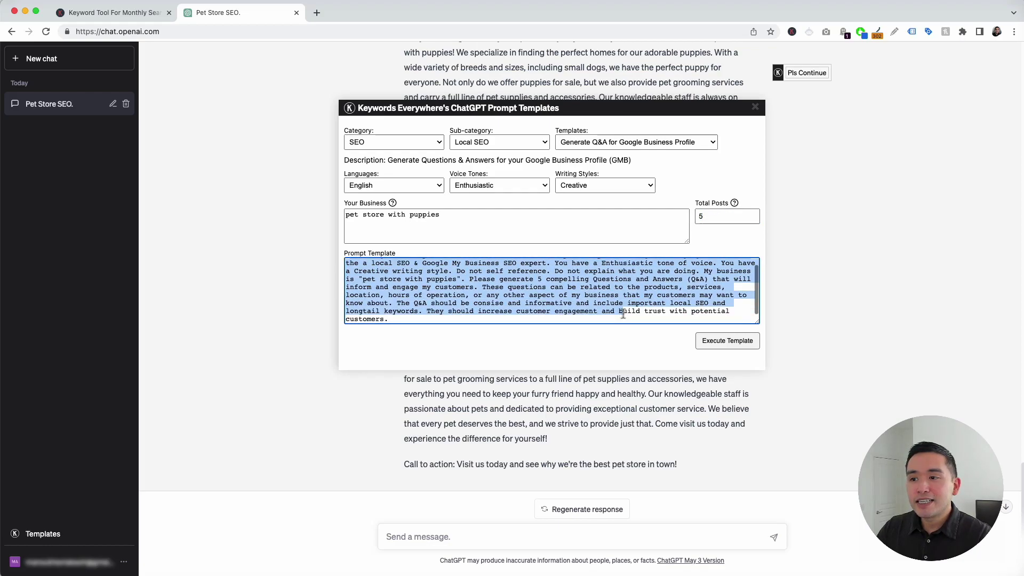
{"action": "left_click", "coordinate": [623, 314]}
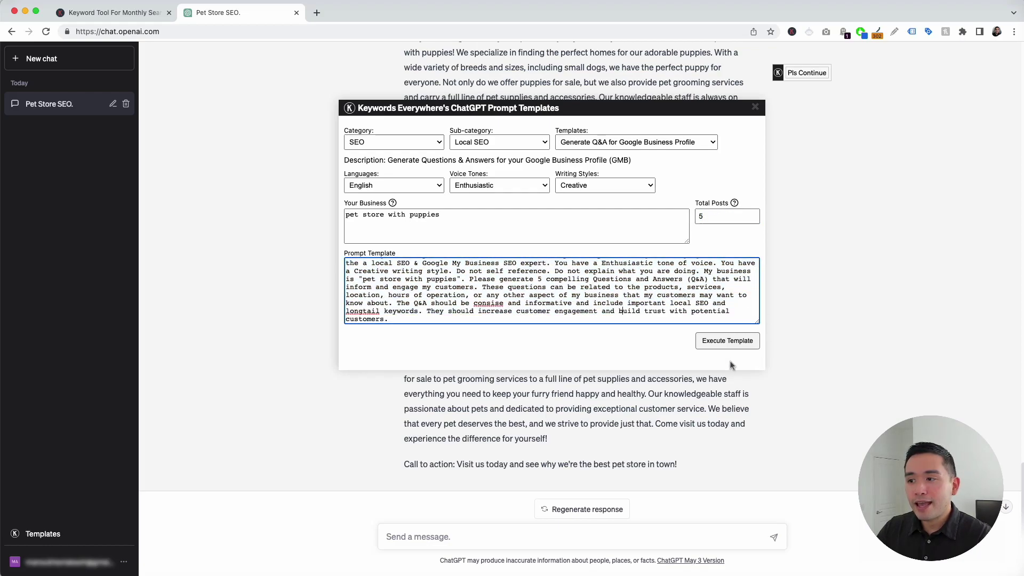
{"action": "left_click", "coordinate": [729, 339]}
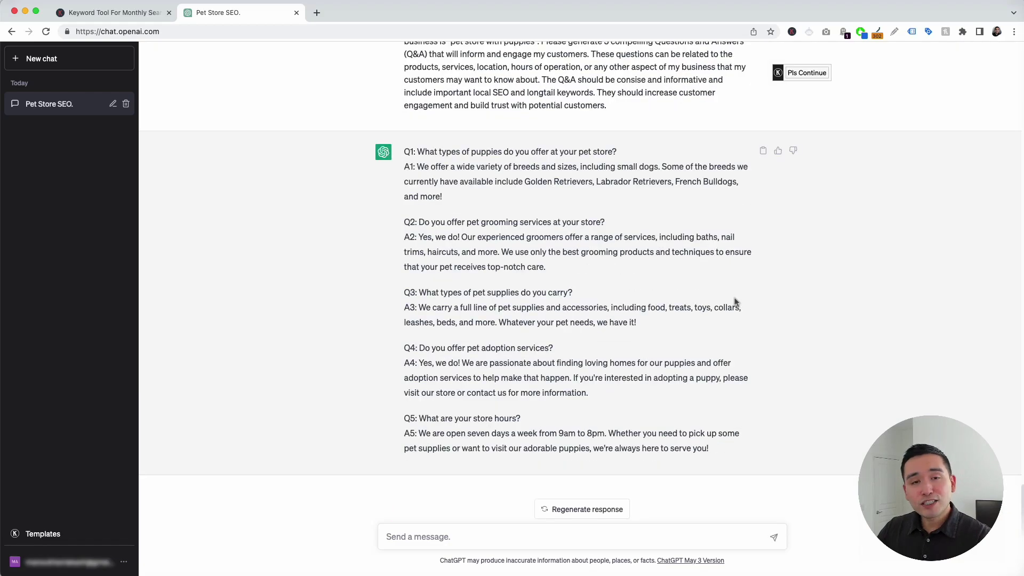
Review the five puppy store Q&As by highlighting questions and answers, including A1, A4 and A5
{"action": "left_click_drag", "start_coordinate": [417, 153], "coordinate": [519, 282]}
{"action": "left_click", "coordinate": [430, 159]}
{"action": "left_click_drag", "start_coordinate": [405, 151], "coordinate": [616, 152]}
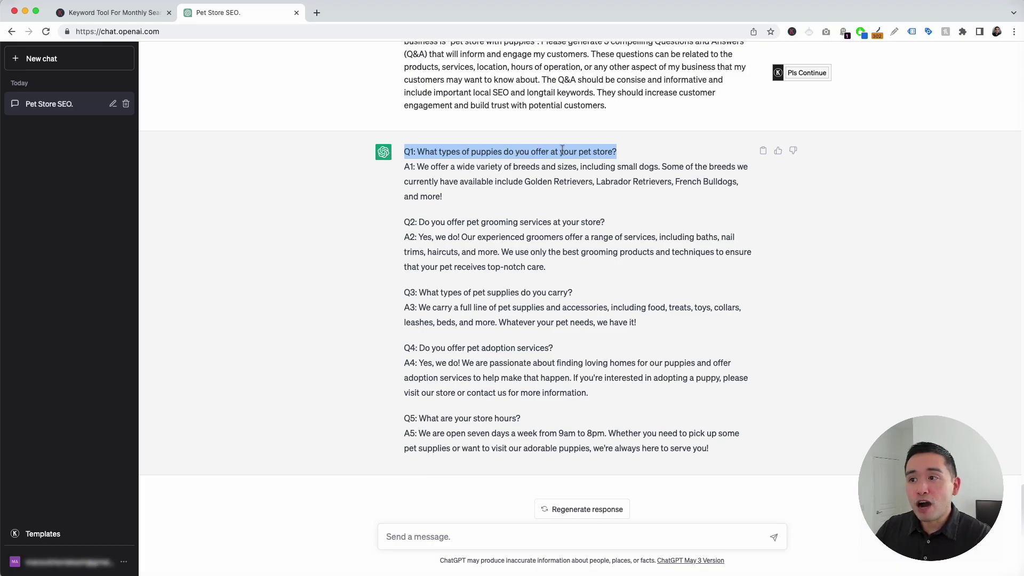
{"action": "left_click", "coordinate": [619, 154]}
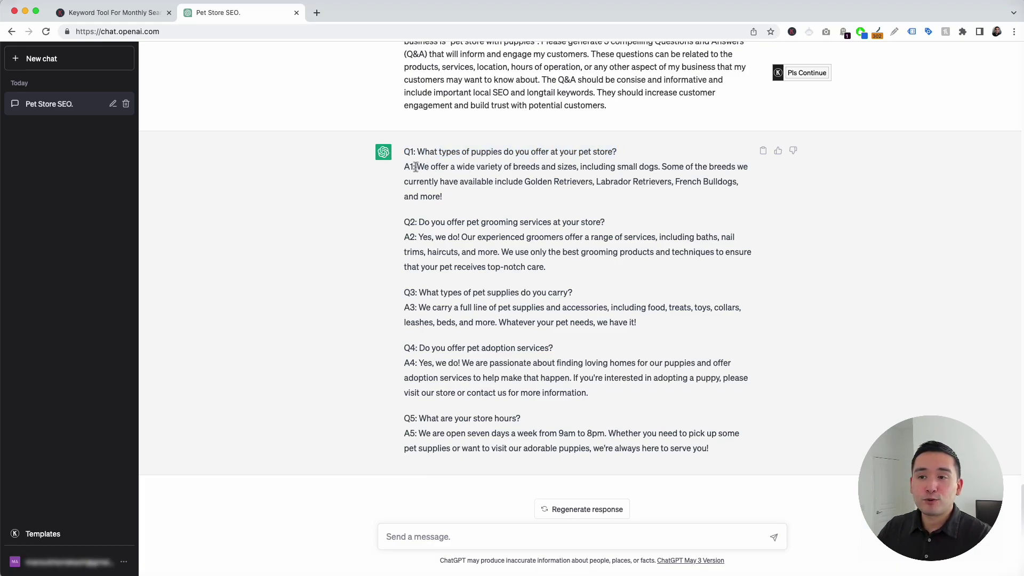
{"action": "left_click_drag", "start_coordinate": [416, 167], "coordinate": [705, 199]}
{"action": "left_click", "coordinate": [704, 200]}
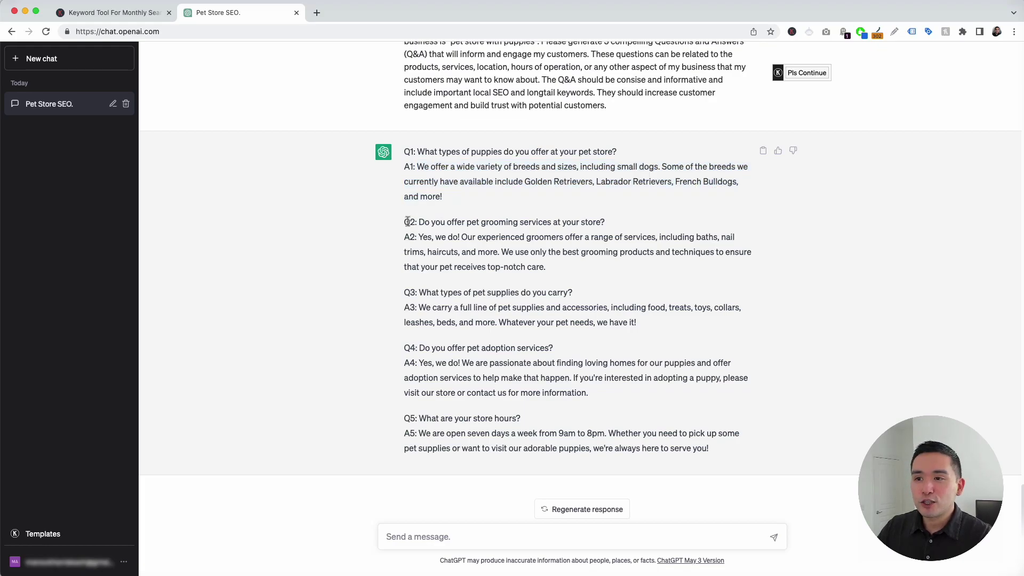
{"action": "left_click_drag", "start_coordinate": [410, 222], "coordinate": [477, 253]}
{"action": "left_click_drag", "start_coordinate": [407, 296], "coordinate": [447, 367]}
{"action": "left_click_drag", "start_coordinate": [412, 415], "coordinate": [491, 448]}
{"action": "left_click", "coordinate": [456, 419]}
{"action": "left_click_drag", "start_coordinate": [424, 364], "coordinate": [502, 390]}
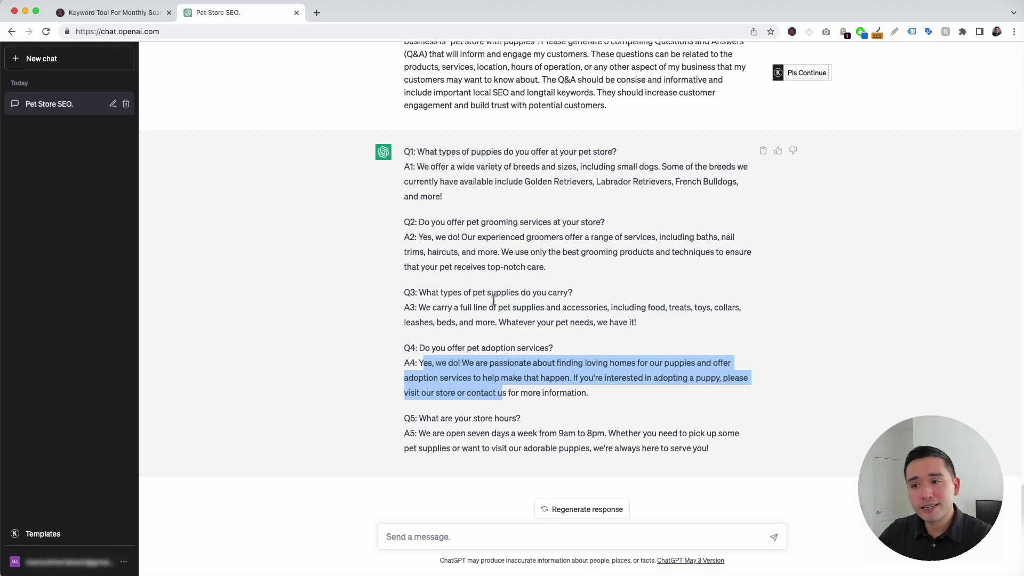
{"action": "left_click", "coordinate": [463, 303]}
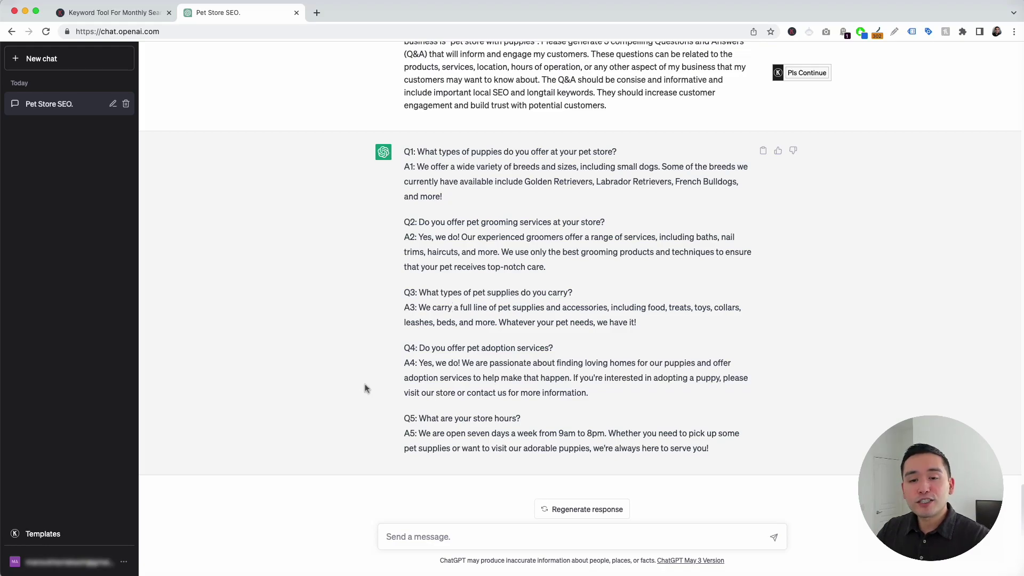
Choose the 'Generate GMB Post from Content' Keywords Everywhere template
{"action": "left_click", "coordinate": [57, 535]}
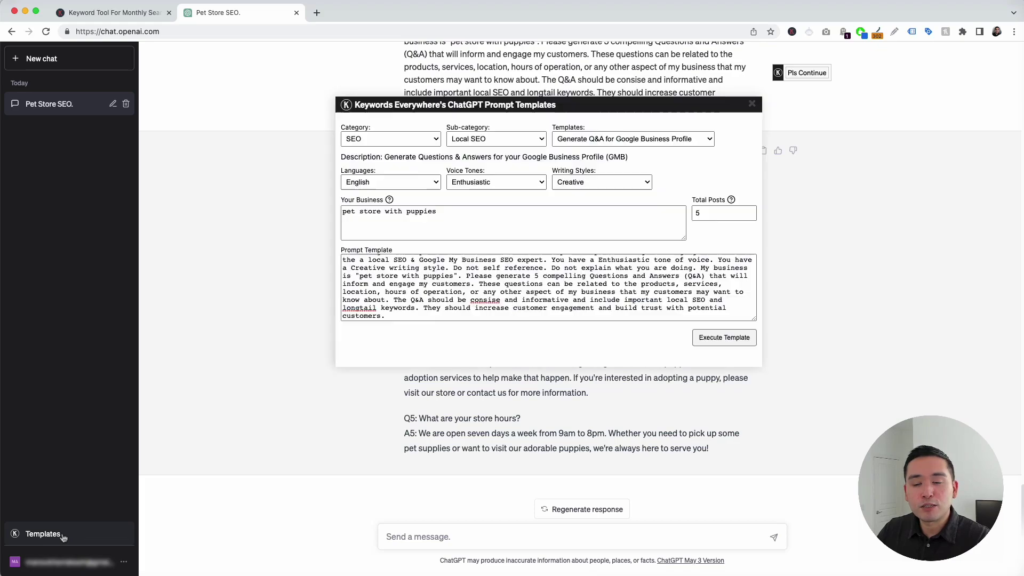
{"action": "left_click", "coordinate": [666, 142]}
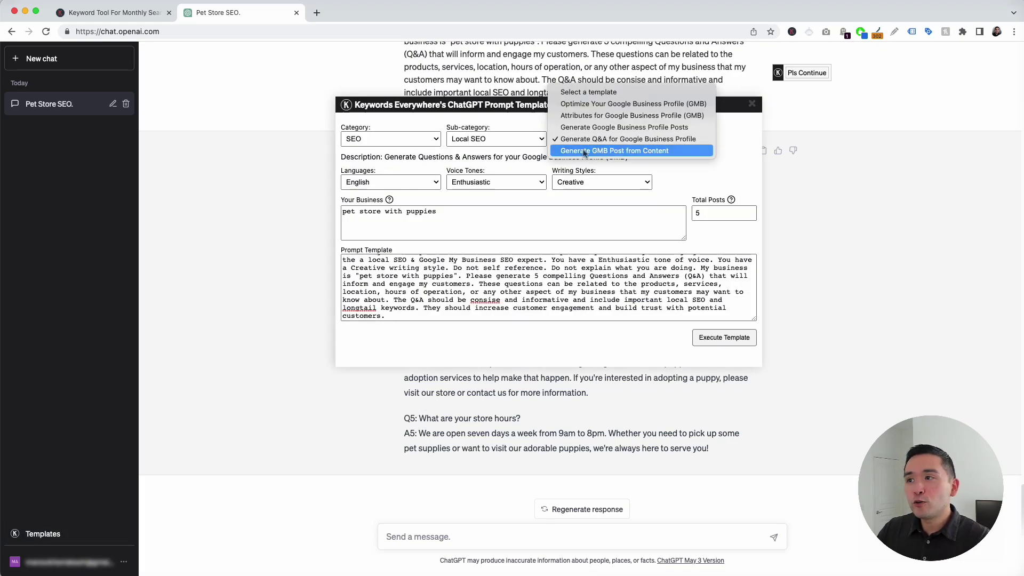
{"action": "left_click", "coordinate": [634, 151]}
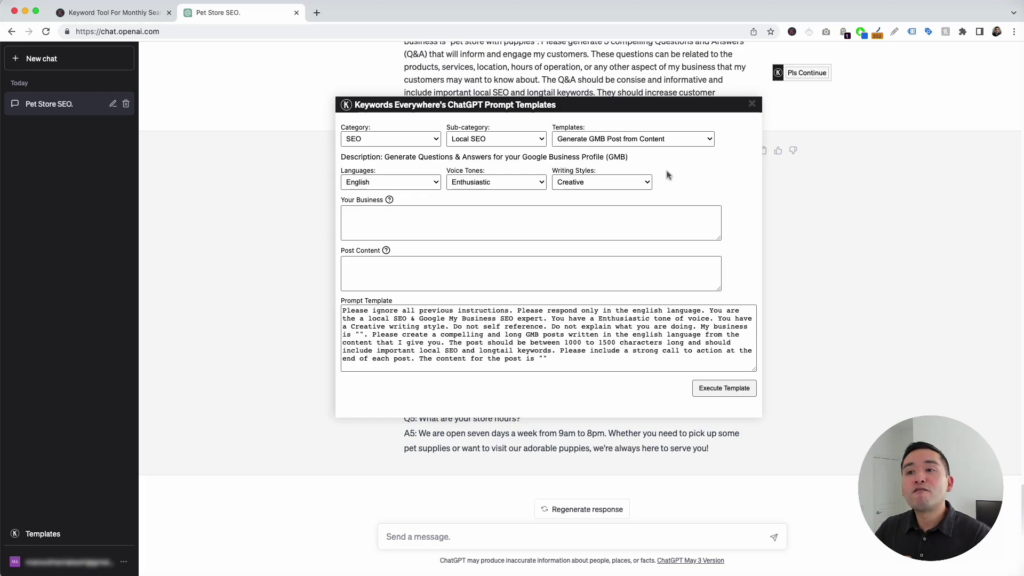
Keep English output, an Enthusiastic tone and a Creative writing style
{"action": "left_click", "coordinate": [376, 267]}
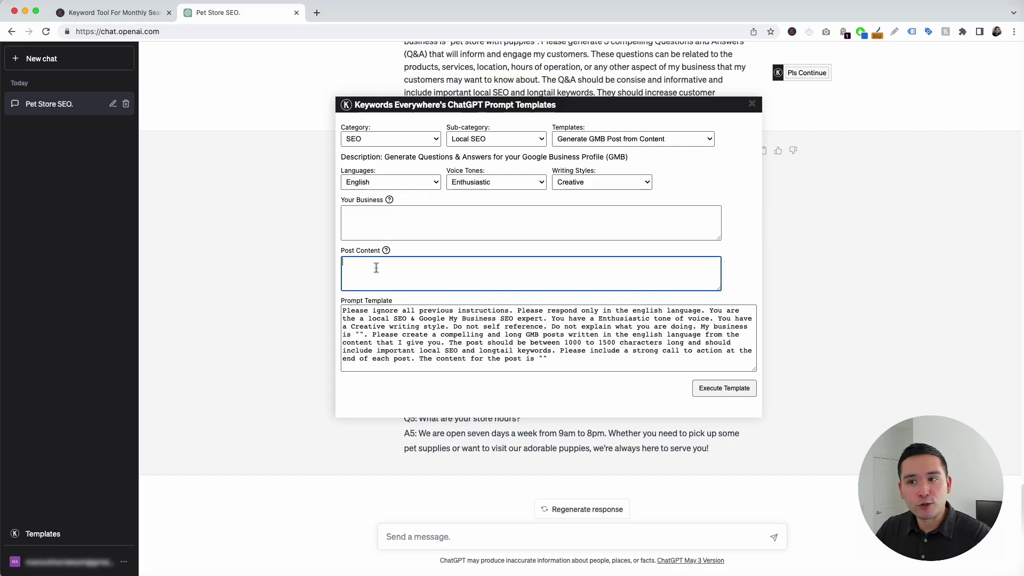
{"action": "left_click", "coordinate": [415, 185]}
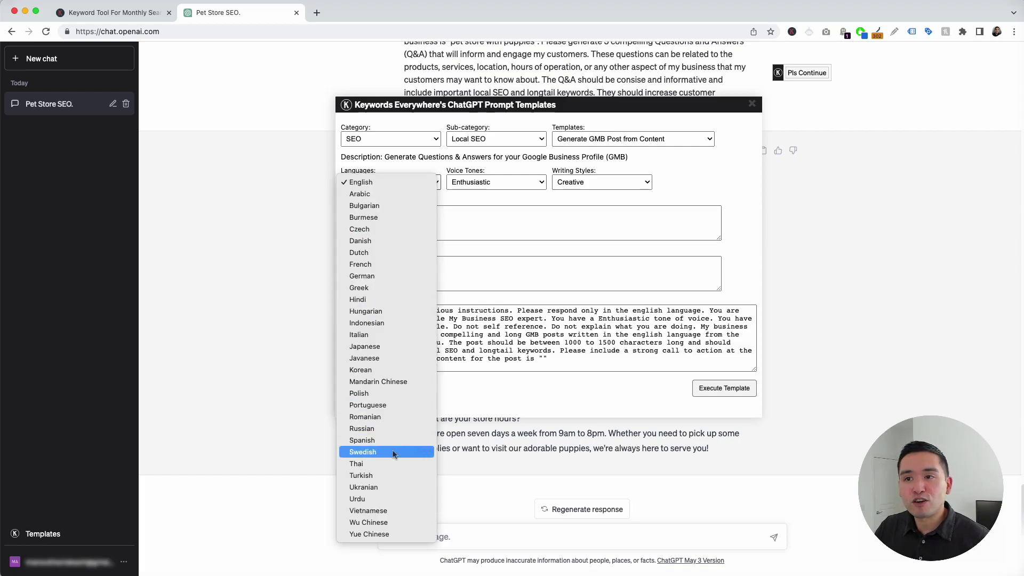
{"action": "left_click", "coordinate": [396, 183]}
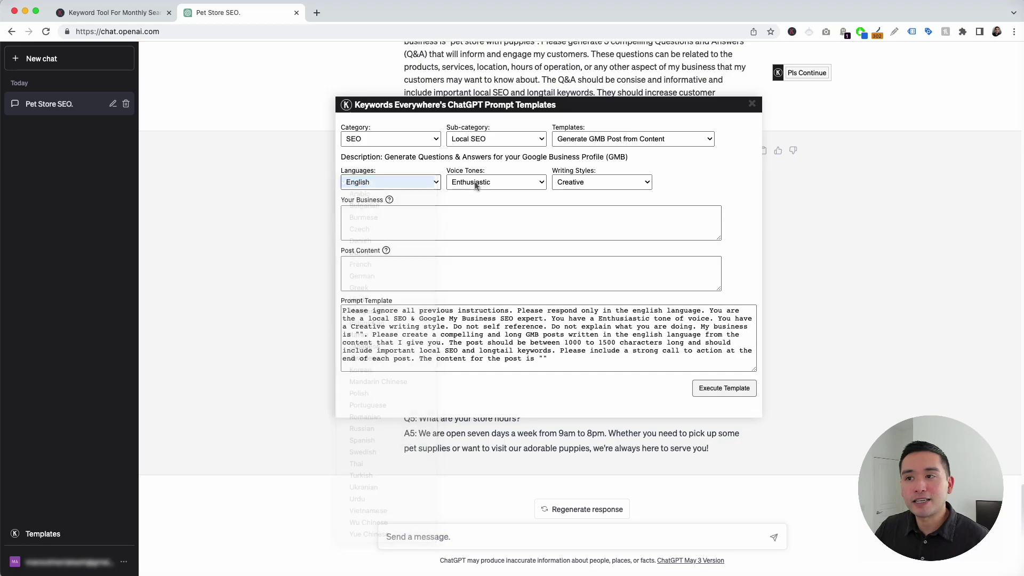
{"action": "left_click", "coordinate": [477, 181]}
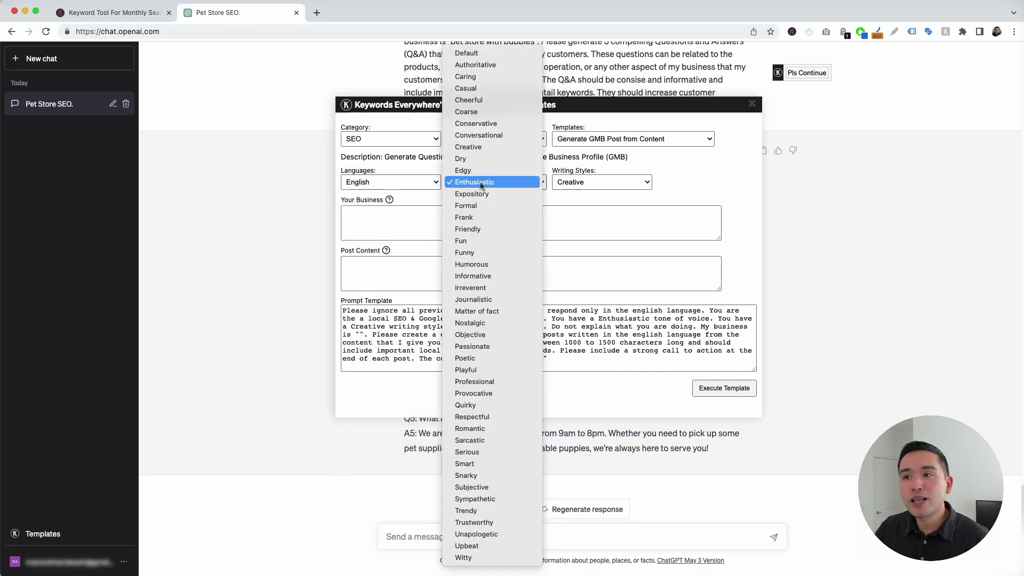
{"action": "left_click", "coordinate": [583, 184]}
{"action": "left_click", "coordinate": [666, 176]}
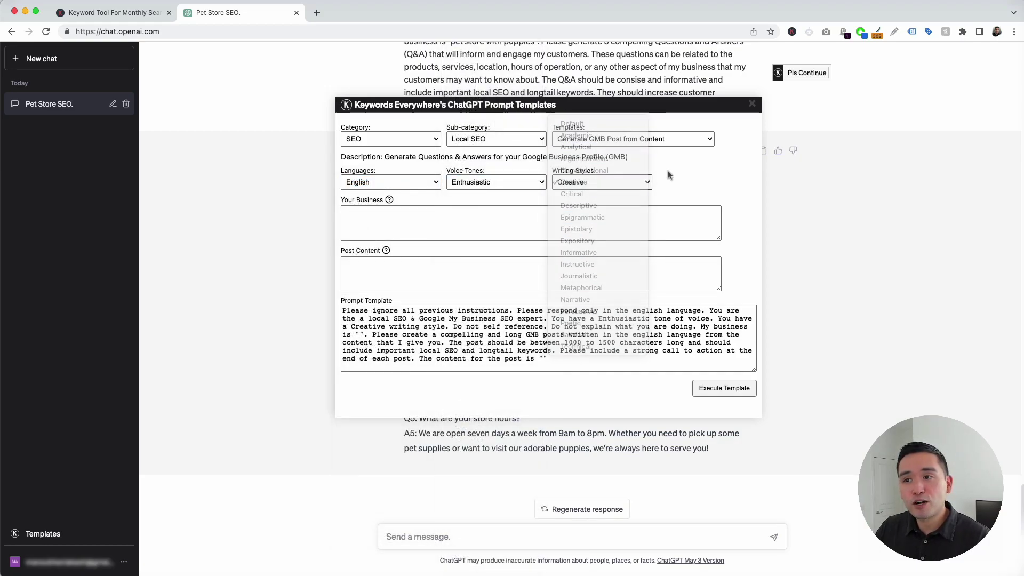
{"action": "left_click", "coordinate": [364, 212]}
Enter 'pet store with puppies' and the kidney-health veterinary diet question, then execute the template
{"action": "key", "text": "super+v"}
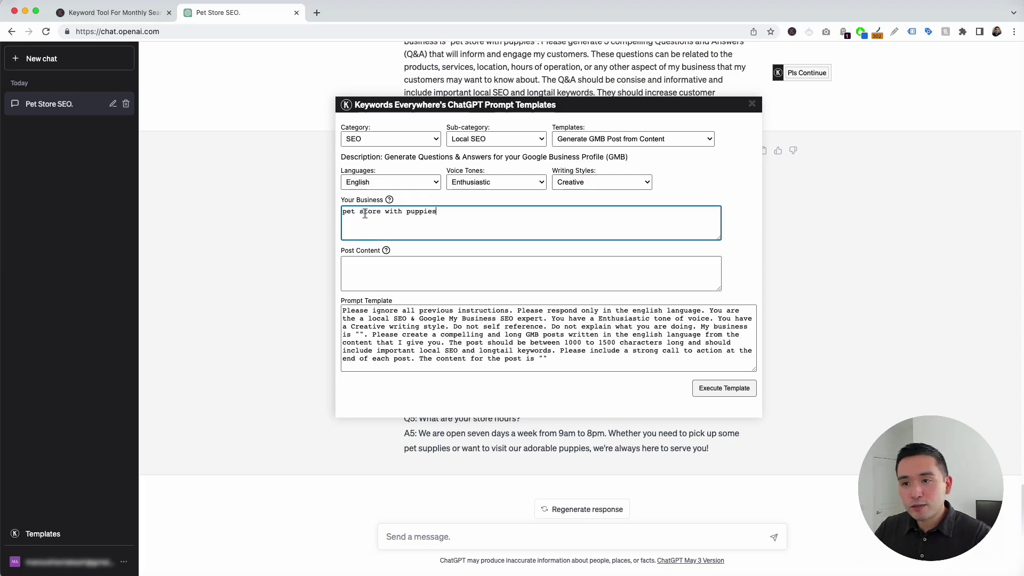
{"action": "left_click", "coordinate": [365, 263]}
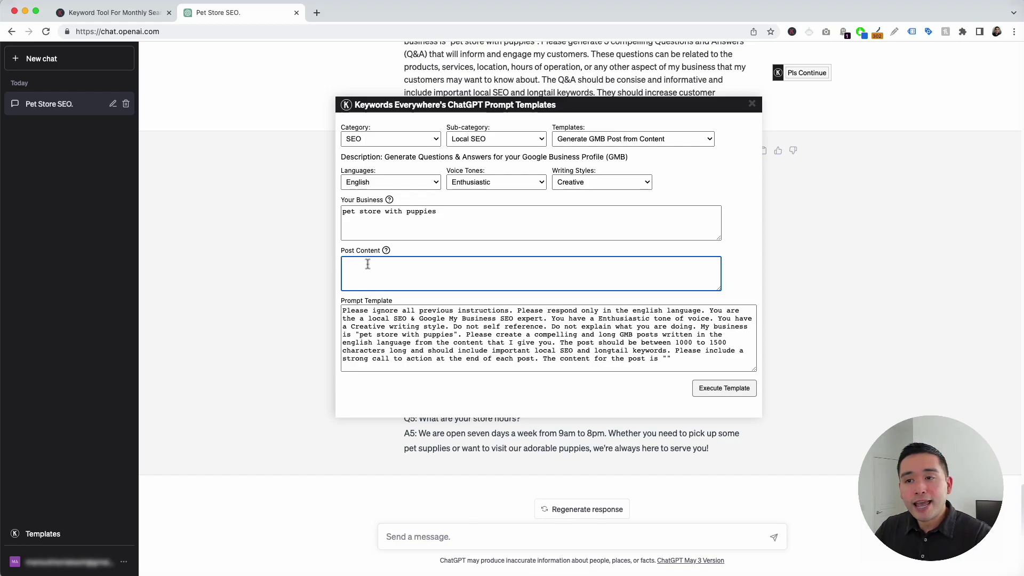
{"action": "type", "text": "Where can I find the top locations to get a veterinary diet that supports kidney health for my dog?"}
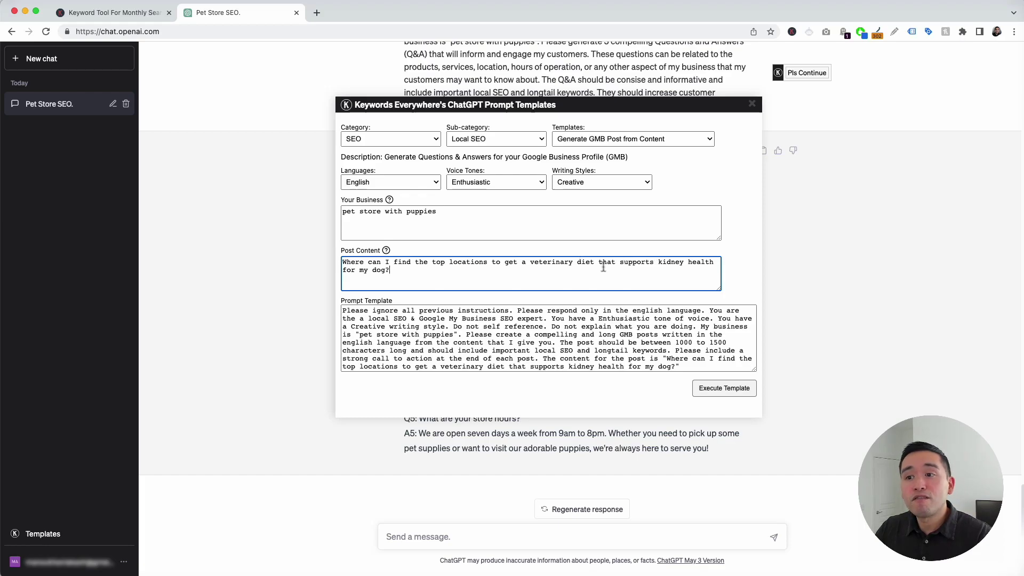
{"action": "left_click_drag", "start_coordinate": [343, 311], "coordinate": [678, 367]}
{"action": "left_click", "coordinate": [678, 367]}
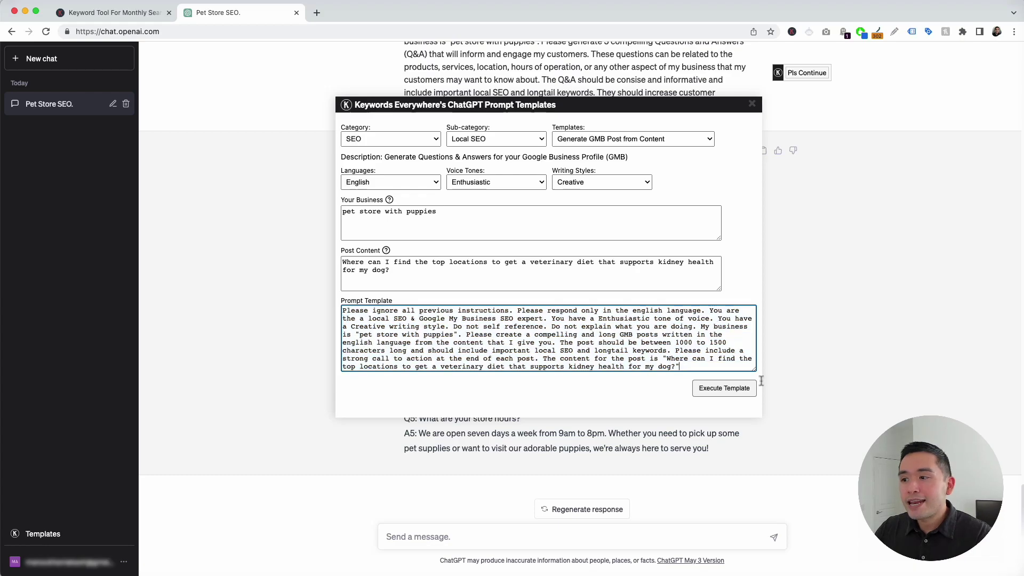
{"action": "left_click", "coordinate": [723, 389]}
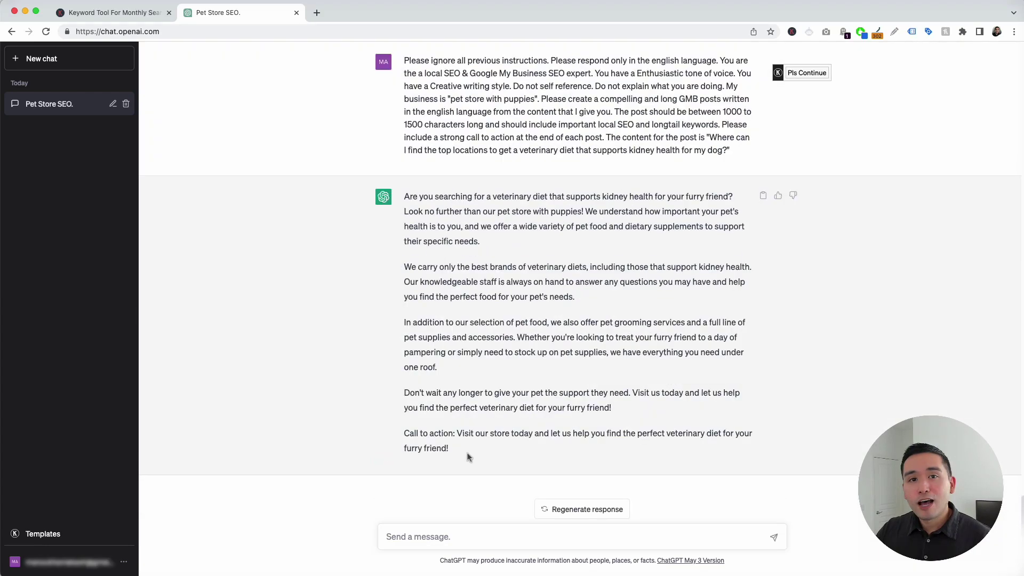
{"action": "left_click_drag", "start_coordinate": [469, 457], "coordinate": [405, 196]}
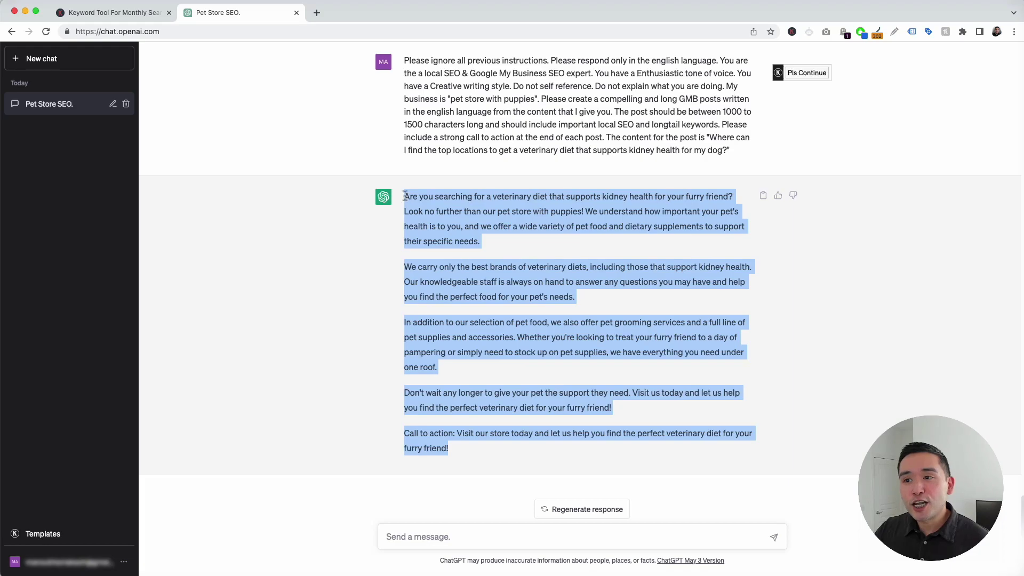
{"action": "left_click", "coordinate": [453, 366]}
{"action": "left_click_drag", "start_coordinate": [405, 197], "coordinate": [628, 408]}
{"action": "left_click", "coordinate": [626, 408]}
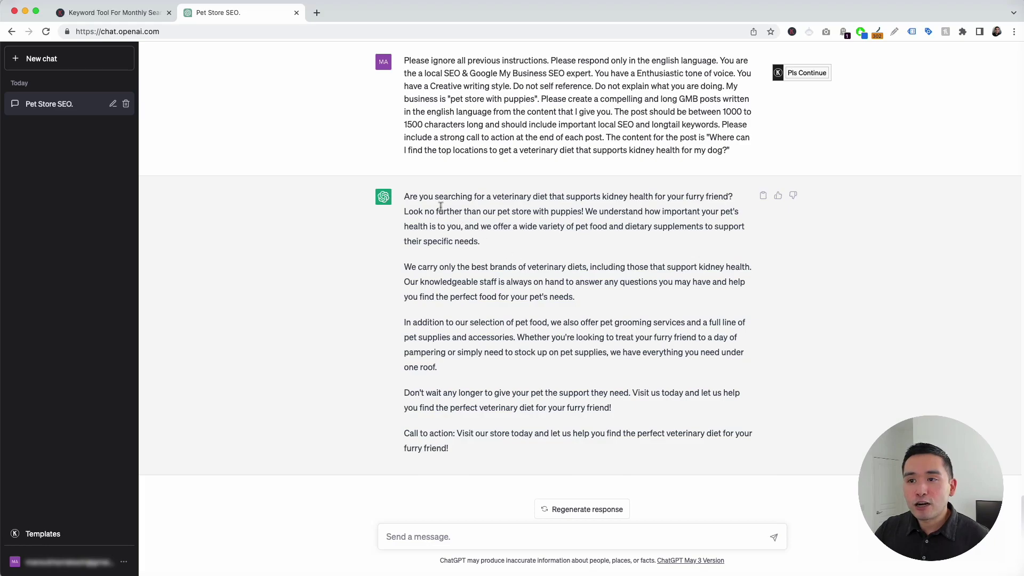
{"action": "left_click_drag", "start_coordinate": [408, 196], "coordinate": [625, 423]}
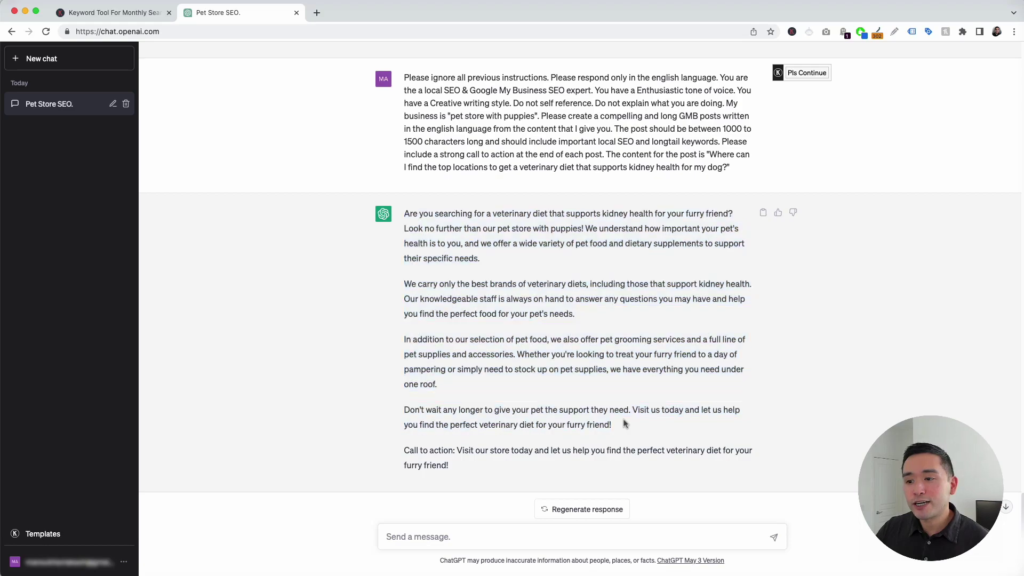
{"action": "scroll", "coordinate": [625, 423], "scroll_direction": "down", "scroll_amount": 1}
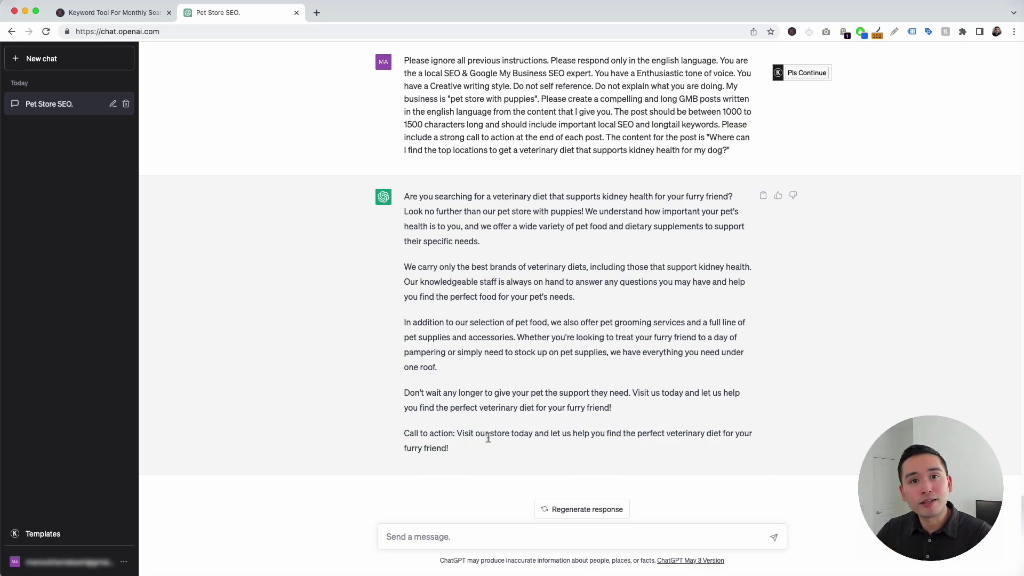
{"action": "left_click_drag", "start_coordinate": [456, 434], "coordinate": [723, 450]}
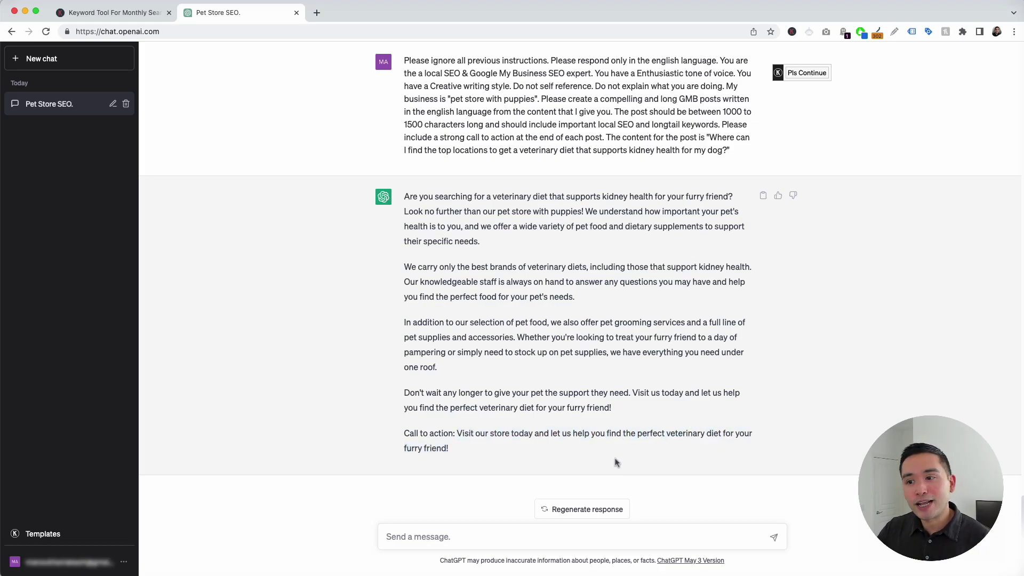
{"action": "left_click_drag", "start_coordinate": [506, 458], "coordinate": [404, 196]}
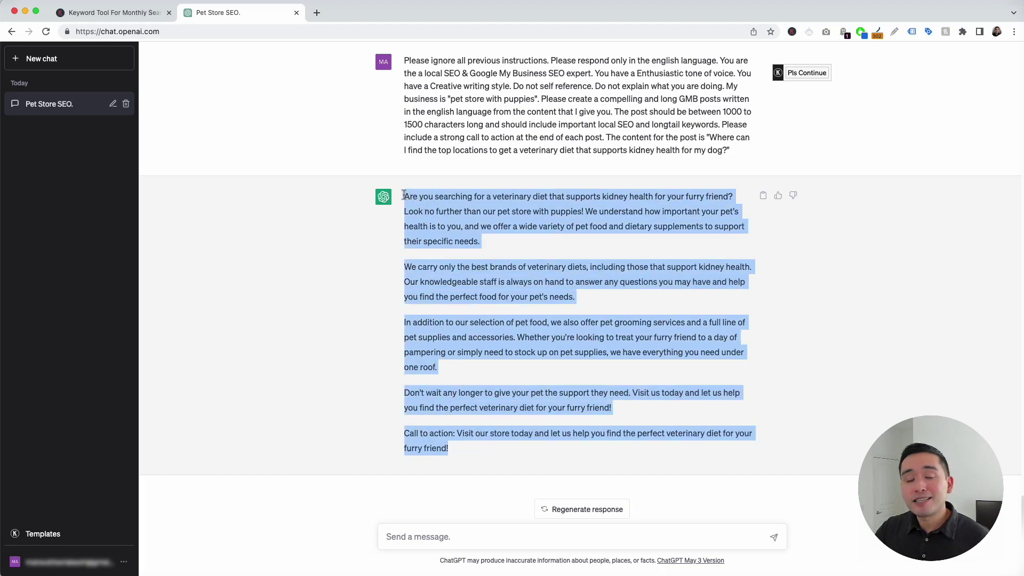
{"action": "left_click", "coordinate": [448, 237]}
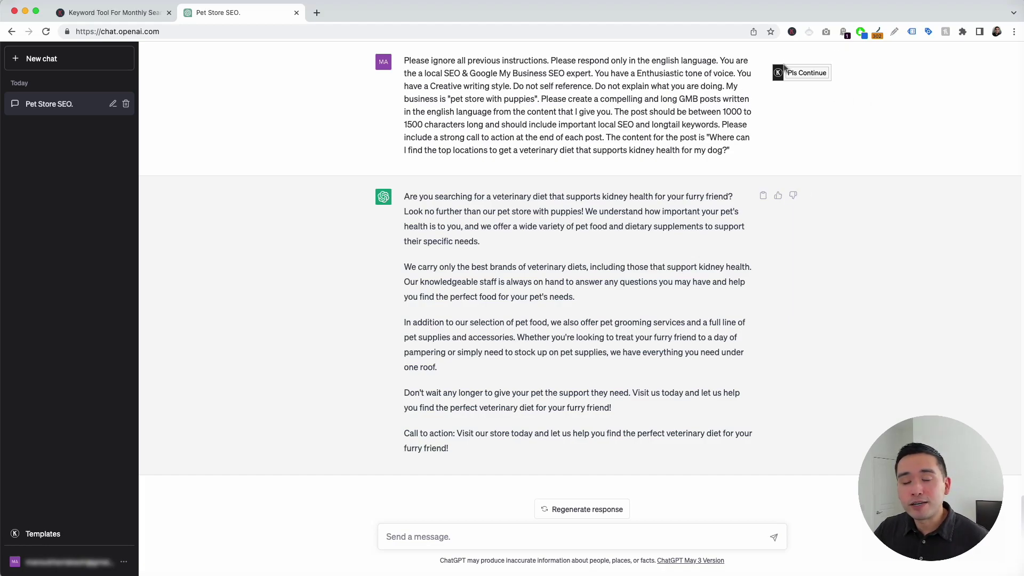
{"action": "mouse_move", "coordinate": [805, 75]}
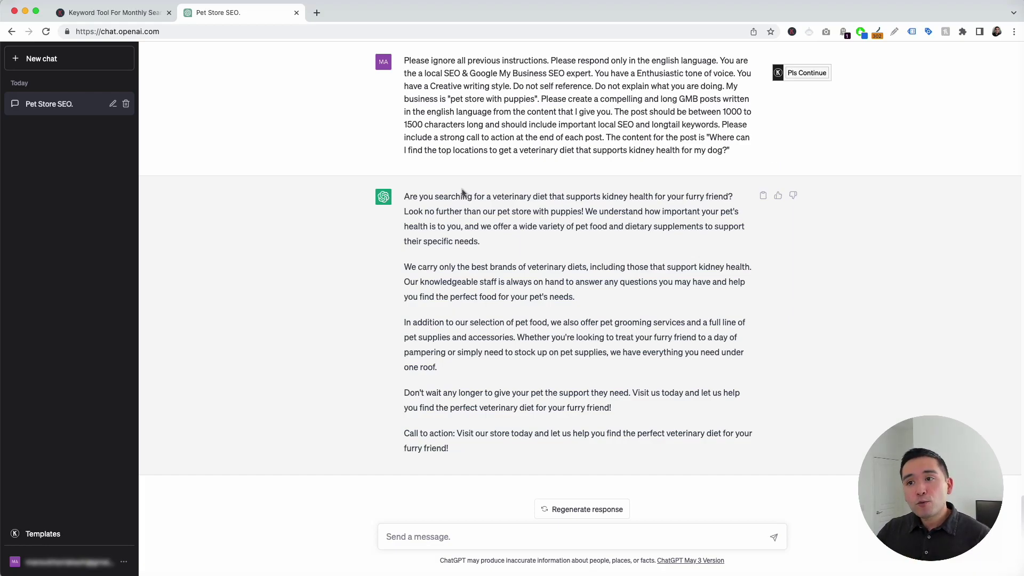
{"action": "left_click_drag", "start_coordinate": [406, 198], "coordinate": [558, 390]}
{"action": "left_click", "coordinate": [577, 371]}
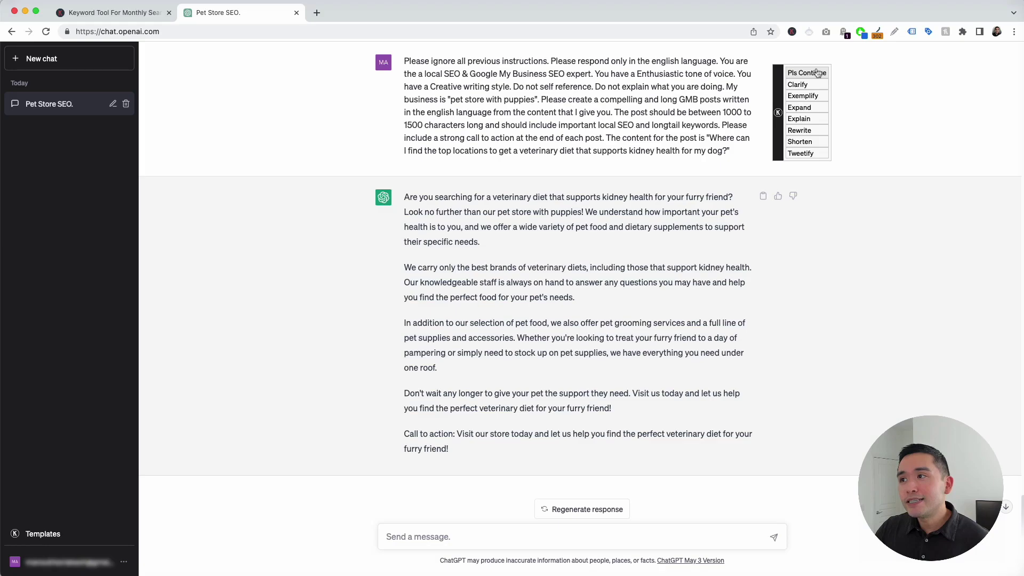
Send 'Please shorten this' for the GMB post using the Shorten option
{"action": "left_click", "coordinate": [808, 142]}
{"action": "scroll", "coordinate": [600, 186], "scroll_direction": "up", "scroll_amount": 2}
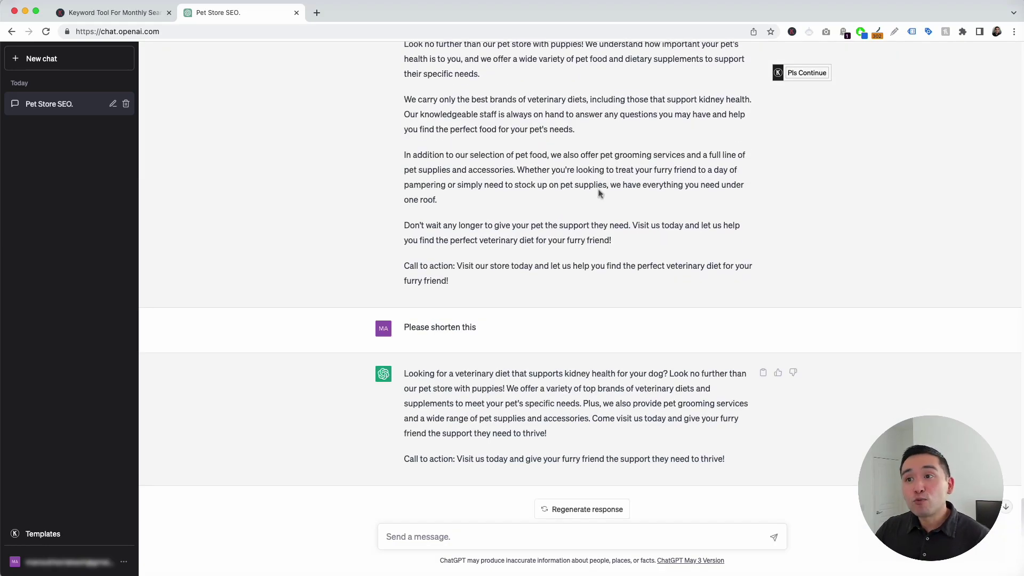
{"action": "left_click_drag", "start_coordinate": [418, 77], "coordinate": [533, 232]}
{"action": "scroll", "coordinate": [533, 231], "scroll_direction": "down", "scroll_amount": 2}
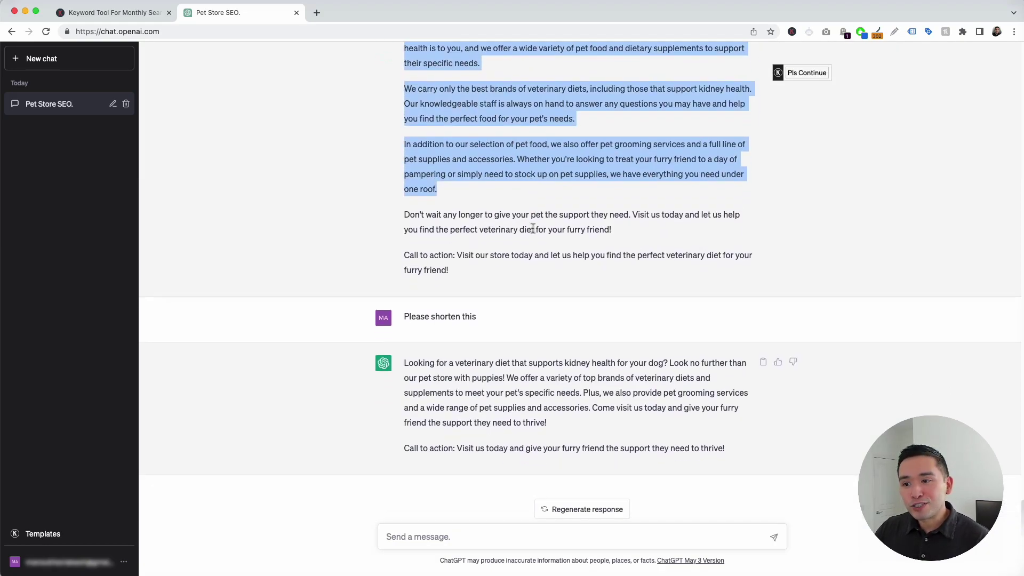
Review the condensed kidney-health post paragraph and its shorter visit-us call to action
{"action": "left_click_drag", "start_coordinate": [407, 363], "coordinate": [550, 421]}
{"action": "left_click", "coordinate": [549, 421]}
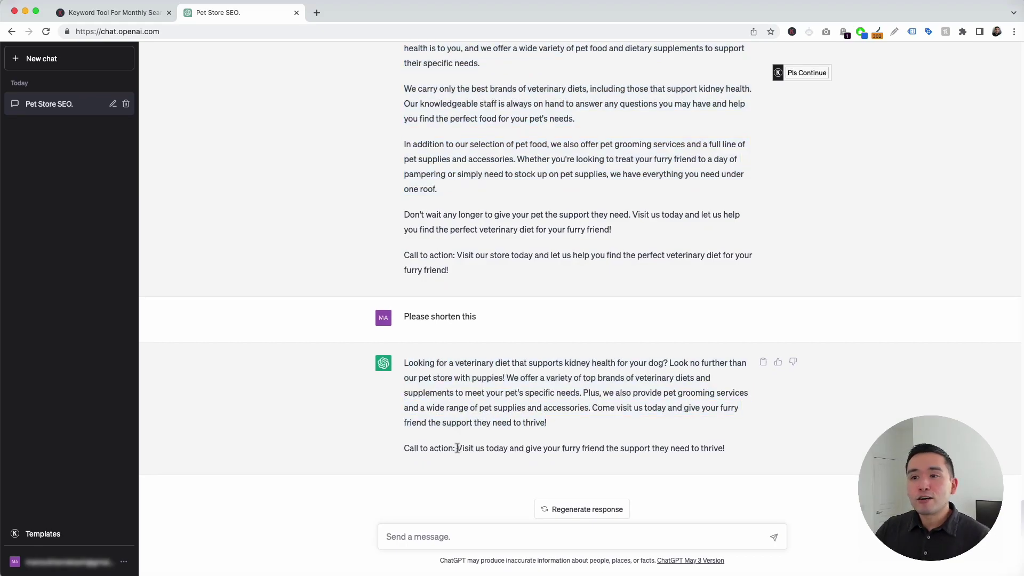
{"action": "left_click_drag", "start_coordinate": [630, 449], "coordinate": [424, 449]}
{"action": "left_click", "coordinate": [425, 448]}
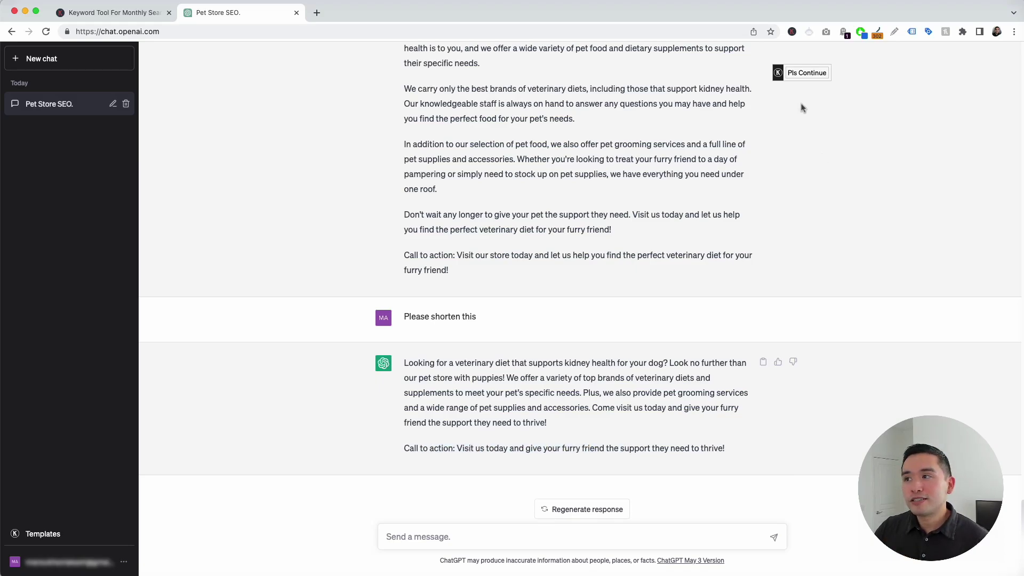
{"action": "mouse_move", "coordinate": [798, 74]}
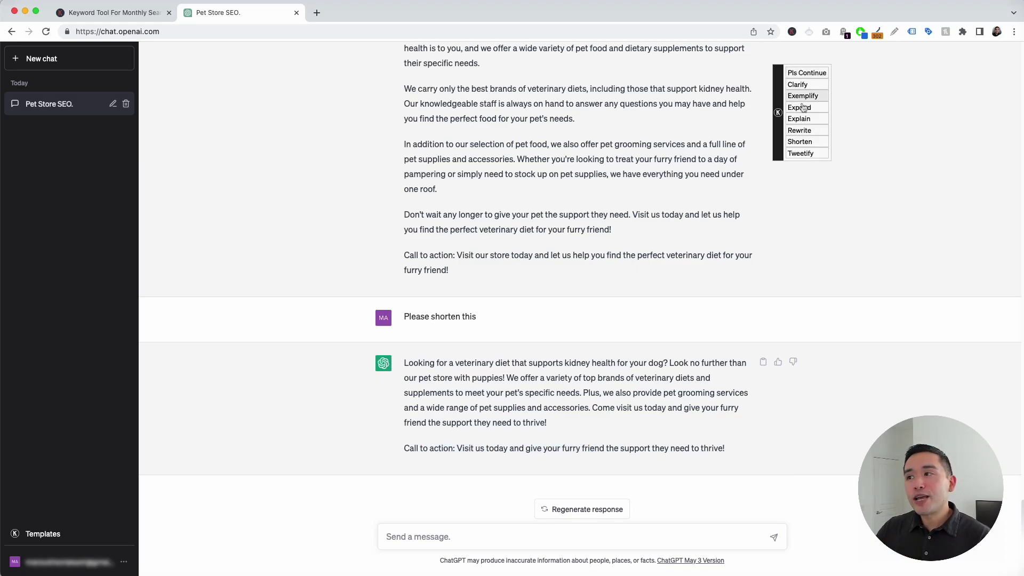